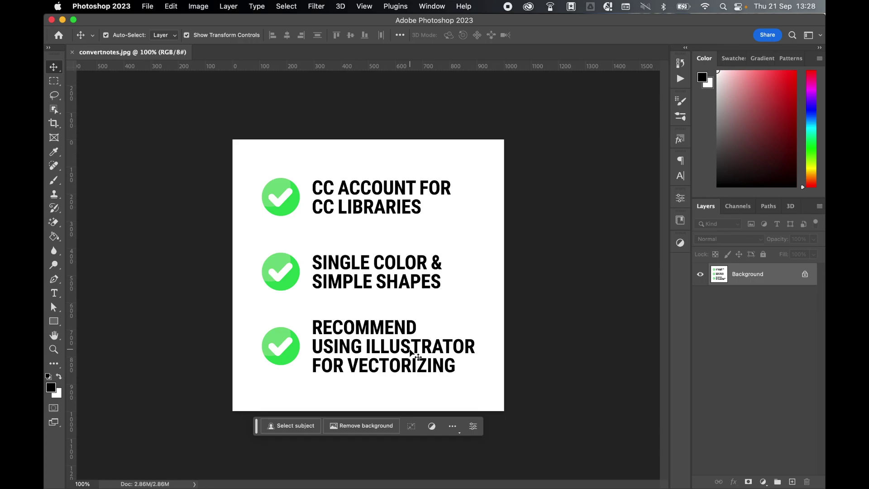
# Close the convertnotes.jpg document with Cmd+W to get back to the Home screen
pyautogui.press('super+w')
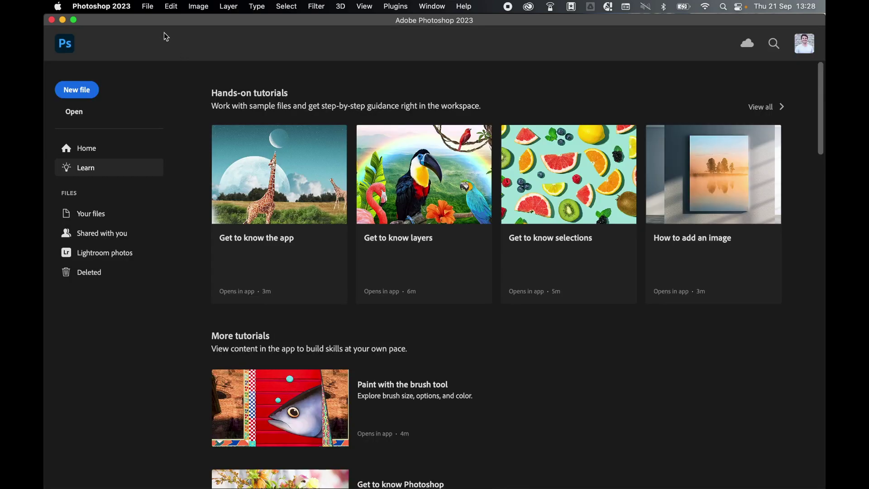
# Open sample_logo.jpg from the Convert Logo Assets folder through File > Open
pyautogui.click(148, 7)
pyautogui.click(151, 28)
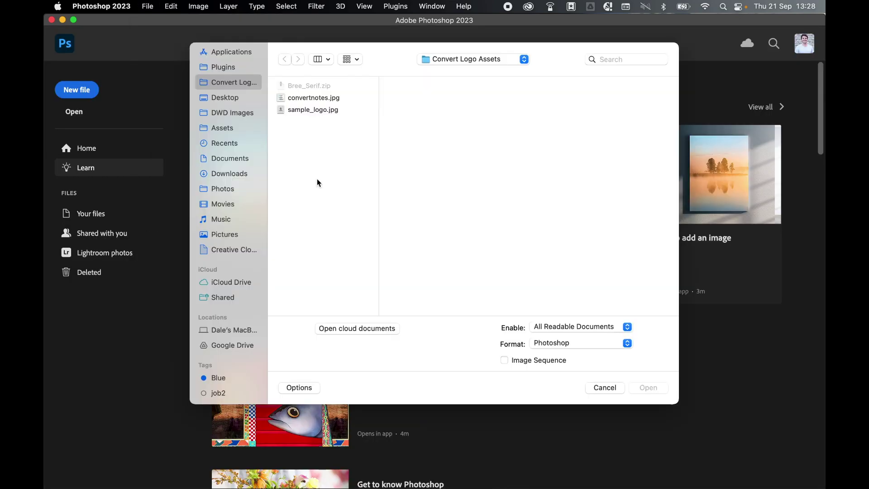
pyautogui.click(323, 111)
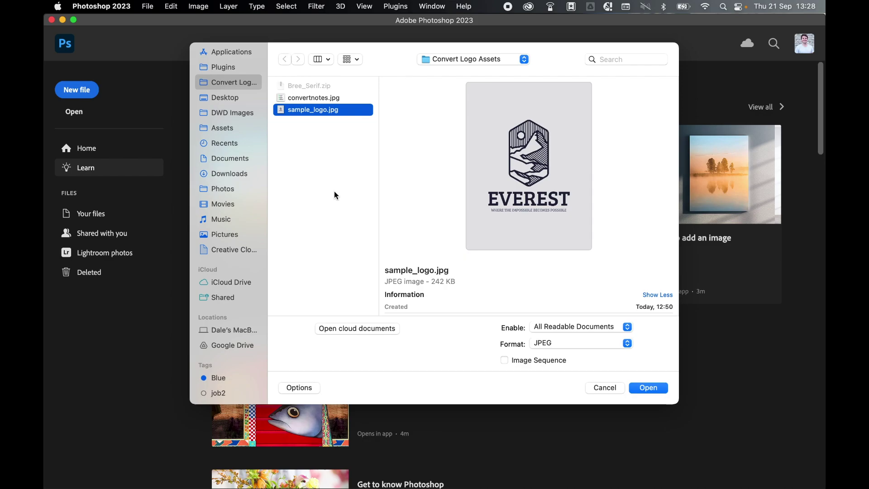
pyautogui.click(648, 387)
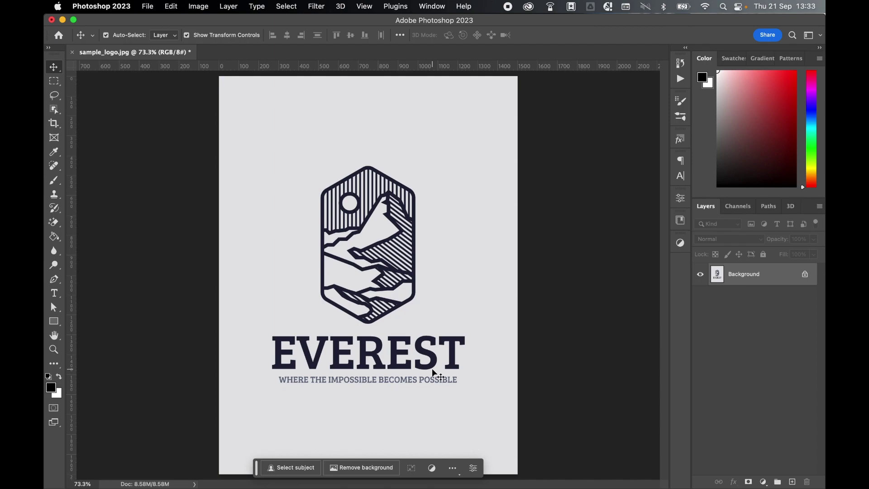
# Copy a rectangular selection around the mountain badge onto a new Layer 1
pyautogui.click(54, 81)
pyautogui.moveTo(299, 154); pyautogui.dragTo(440, 330)
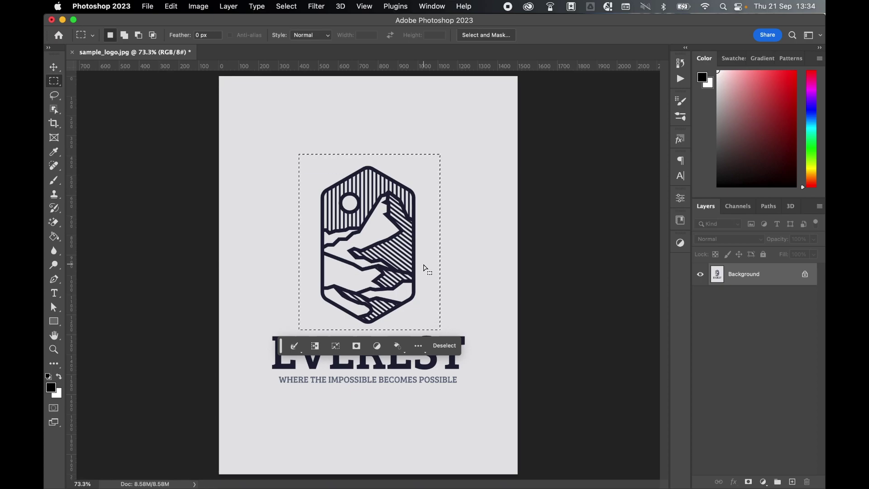
pyautogui.rightClick(344, 196)
pyautogui.click(385, 279)
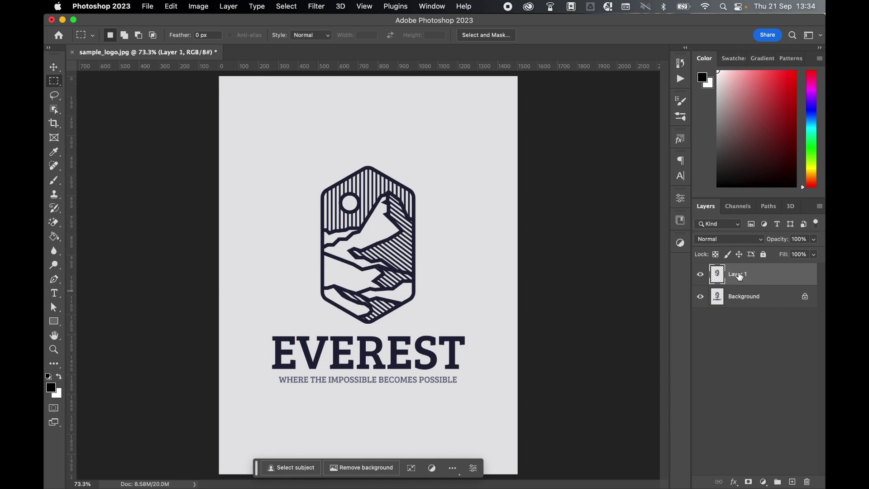
# Show the Libraries panel and start Extract from Image on the badge
pyautogui.click(432, 6)
pyautogui.click(452, 255)
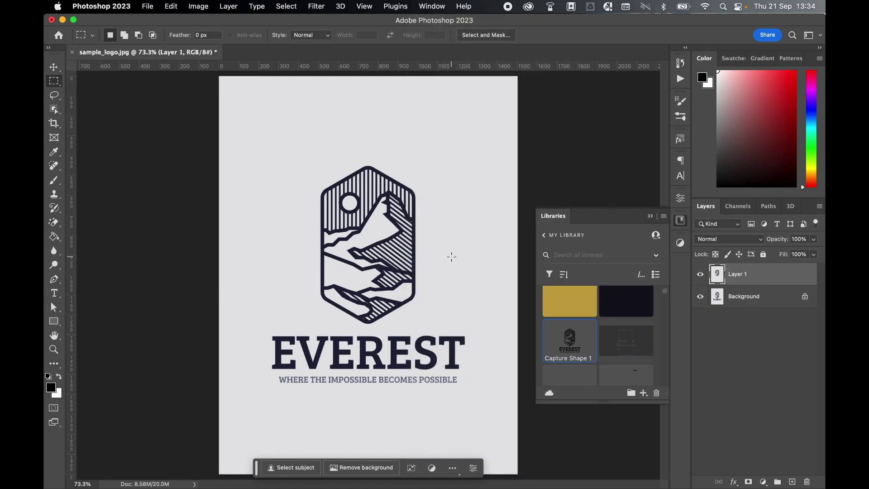
pyautogui.click(643, 394)
pyautogui.click(613, 332)
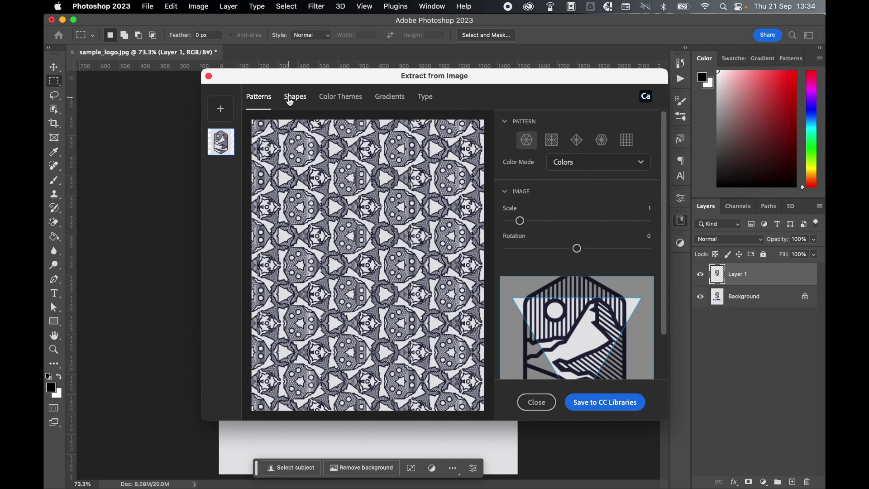
# Extract the badge as a shape at Detail 85 with Invert off, and save it to CC Libraries
pyautogui.click(290, 100)
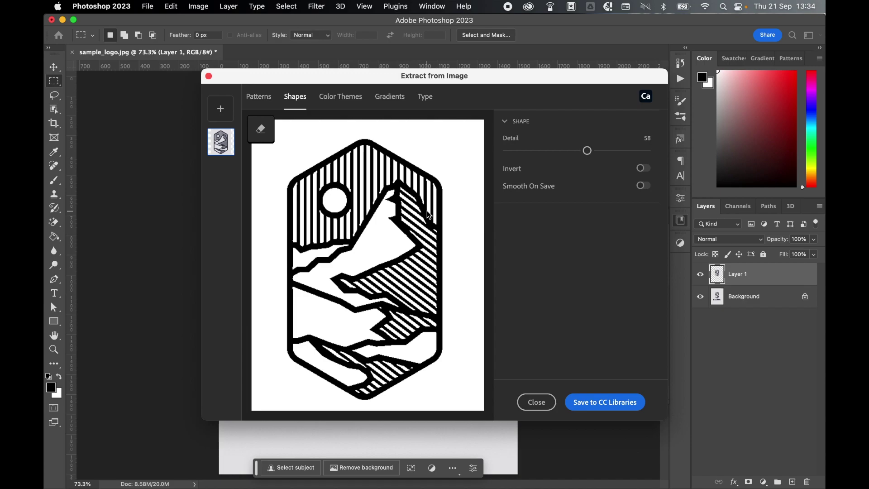
pyautogui.moveTo(587, 150)
pyautogui.mouseDown()
pyautogui.moveTo(533, 152)
pyautogui.moveTo(632, 150)
pyautogui.moveTo(625, 150)
pyautogui.mouseUp()
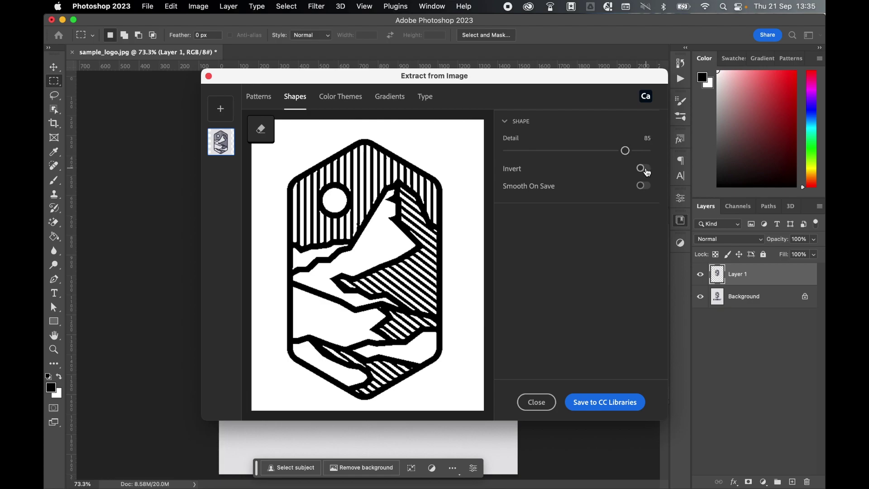
pyautogui.click(644, 168)
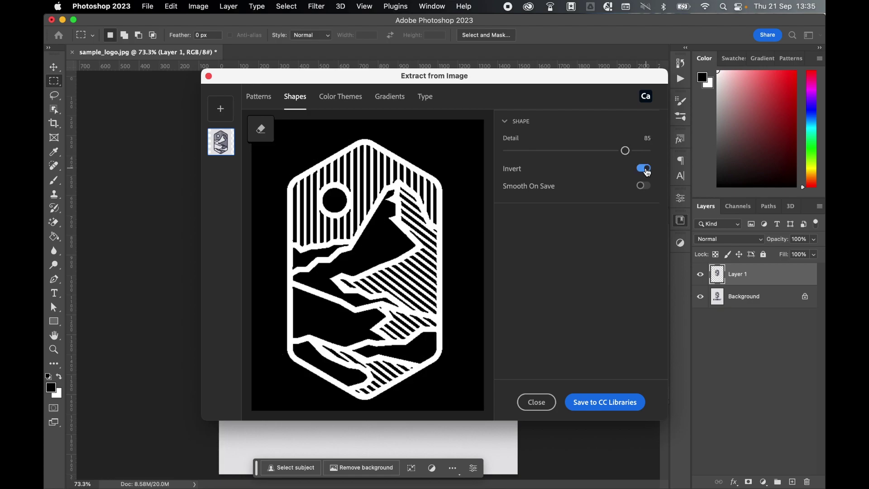
pyautogui.click(644, 170)
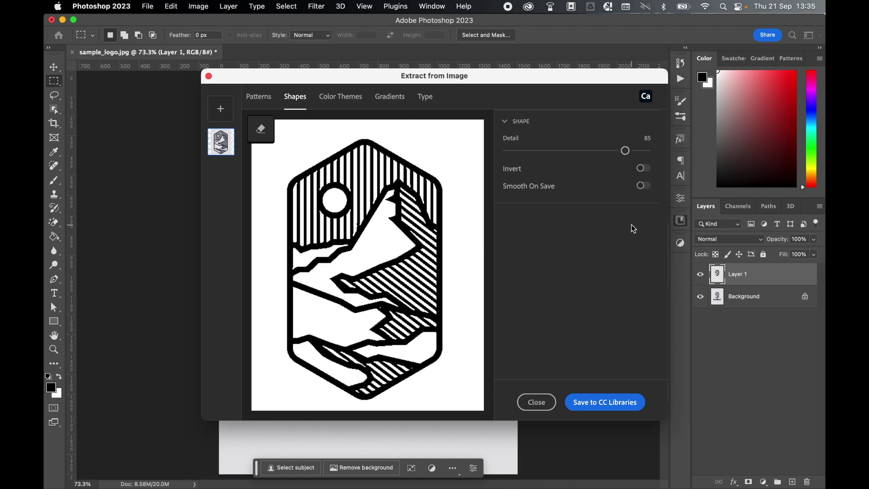
pyautogui.click(592, 407)
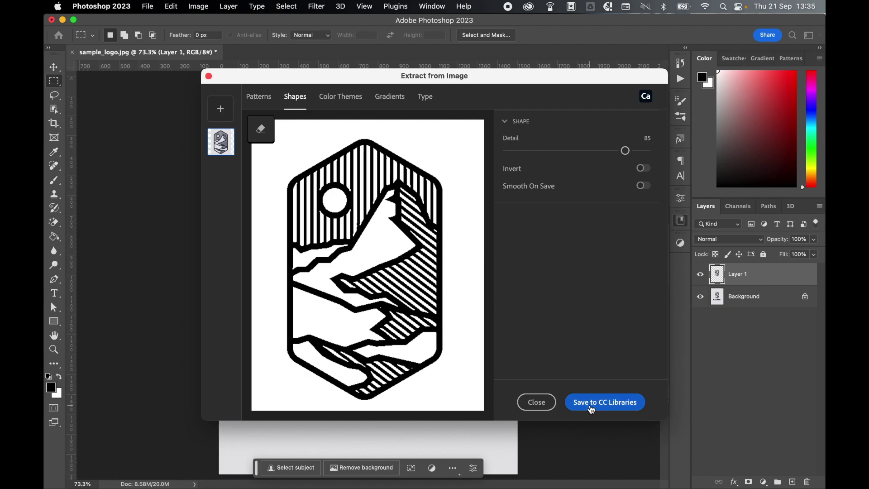
pyautogui.click(540, 403)
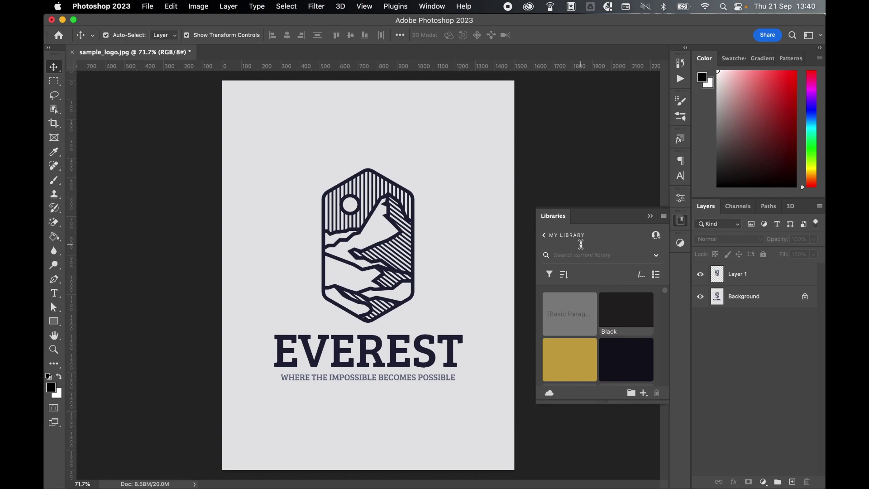
# Drag Capture Shape 2 from My Library onto the canvas, up over the badge
pyautogui.scroll(-2, 619, 319)
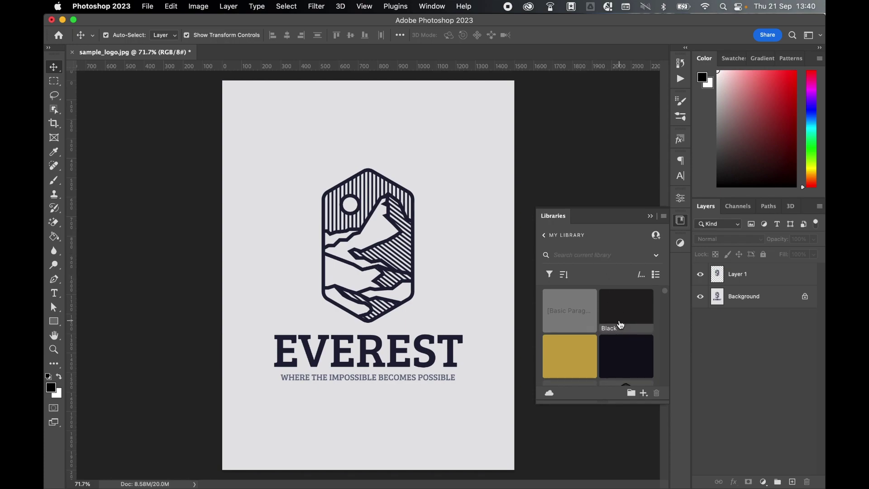
pyautogui.scroll(-3, 618, 319)
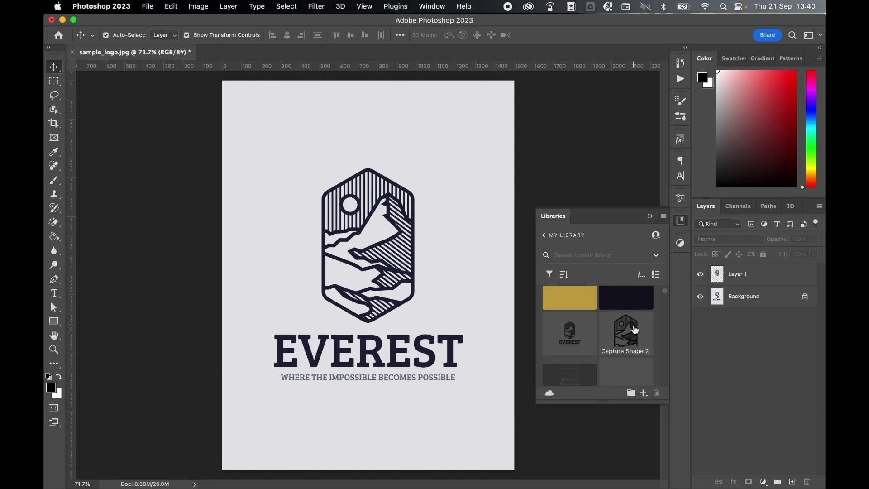
pyautogui.moveTo(634, 330); pyautogui.dragTo(308, 305)
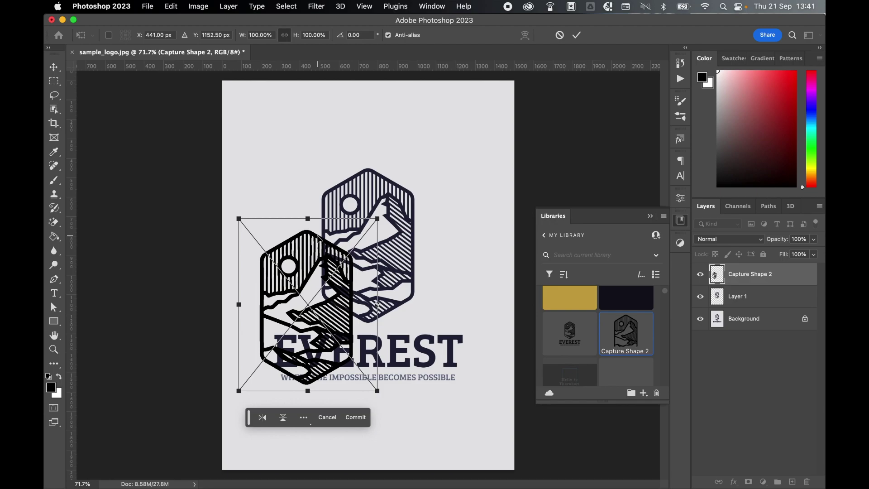
pyautogui.moveTo(308, 304); pyautogui.dragTo(310, 233)
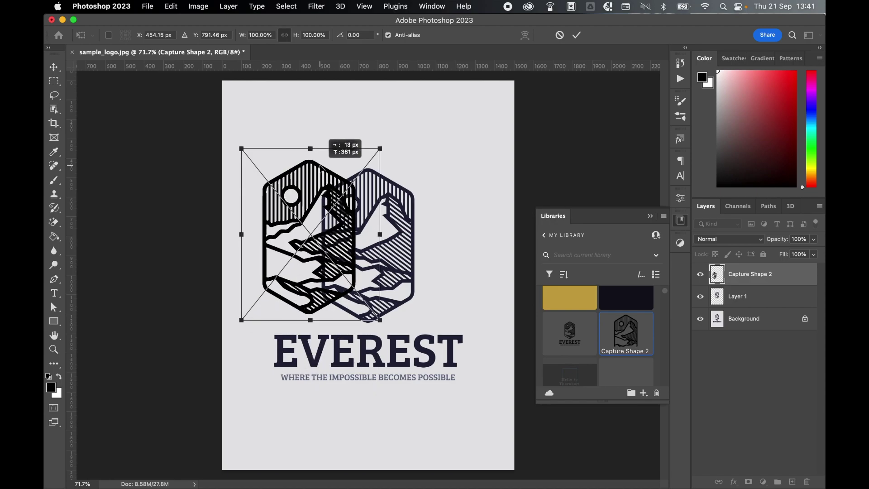
# Scale the placed shape well beyond the badge, commit it, then delete that layer
pyautogui.moveTo(382, 146); pyautogui.dragTo(431, 85)
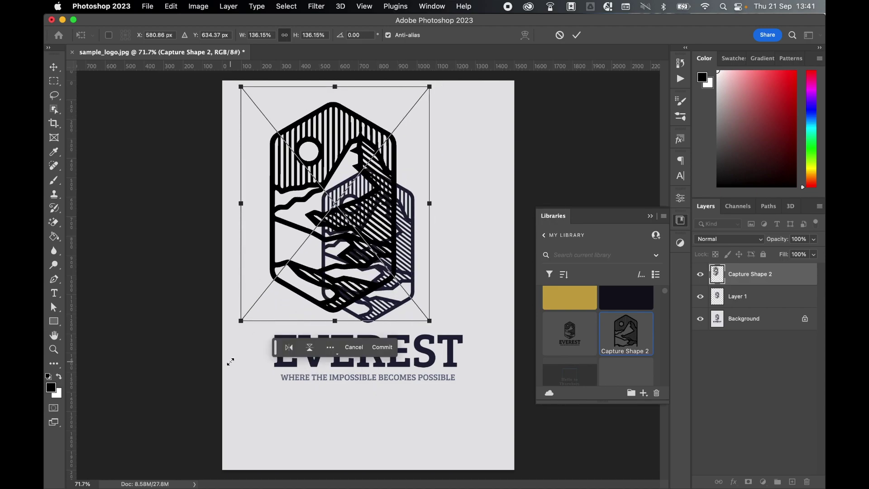
pyautogui.moveTo(241, 321); pyautogui.dragTo(158, 410)
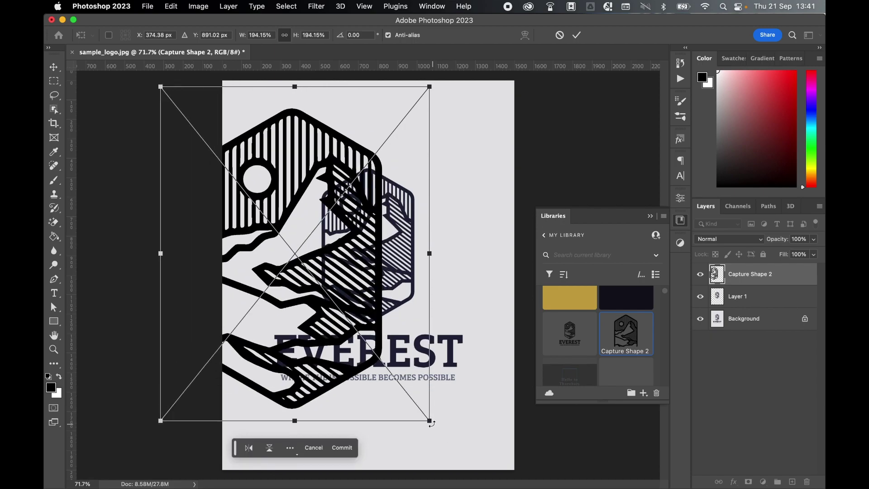
pyautogui.moveTo(430, 420); pyautogui.dragTo(482, 466)
pyautogui.press('Return')
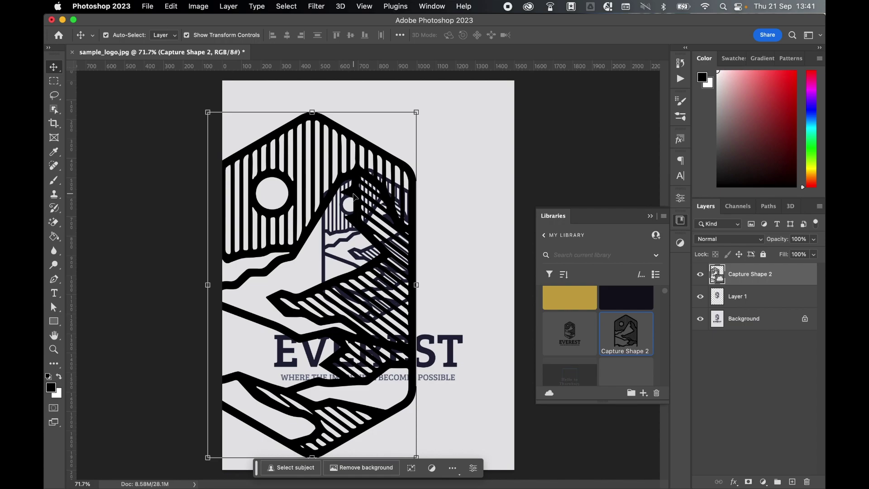
pyautogui.press('BackSpace')
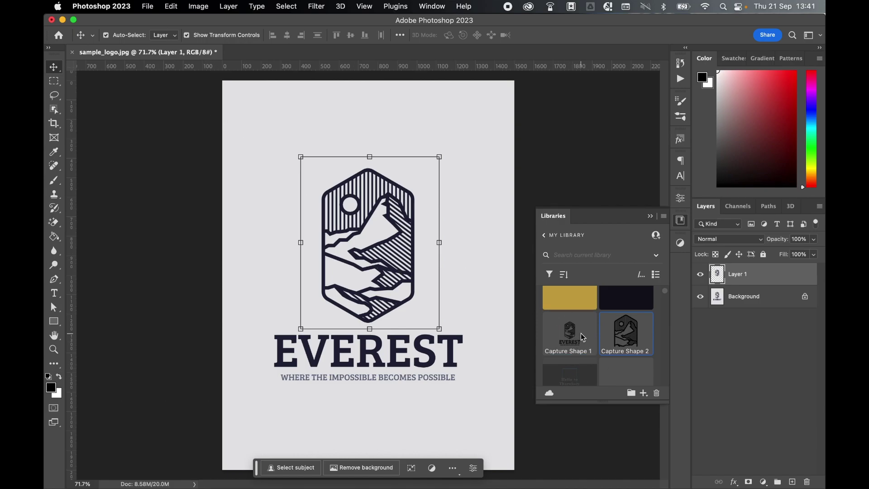
# Place Capture Shape 1 on the canvas, resize it and move it up-left
pyautogui.moveTo(583, 337); pyautogui.dragTo(445, 325)
pyautogui.moveTo(273, 283); pyautogui.dragTo(273, 283)
pyautogui.moveTo(351, 174); pyautogui.dragTo(410, 90)
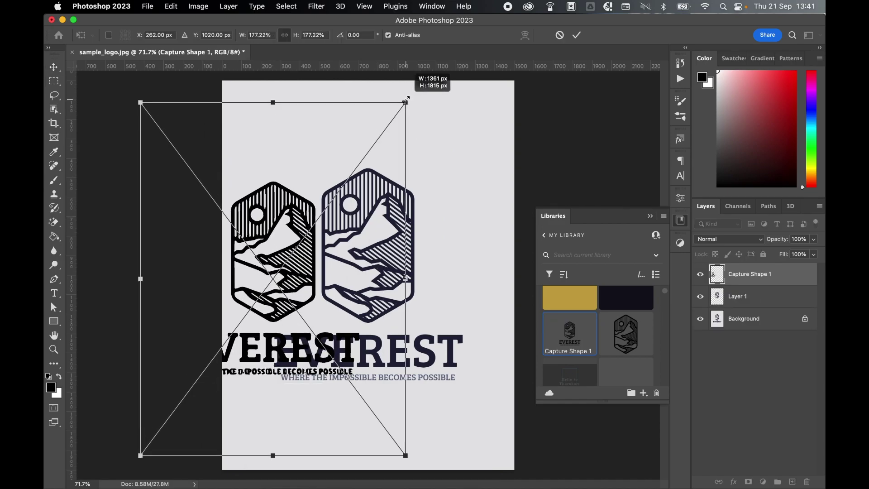
pyautogui.press('Return')
pyautogui.moveTo(293, 229); pyautogui.dragTo(298, 176)
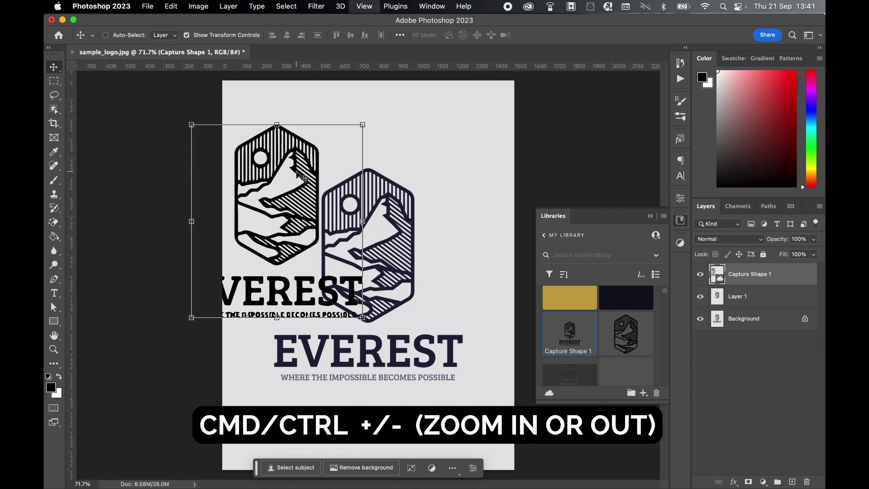
# Zoom in to inspect the traced lettering, fit the view, then delete the Capture Shape 1 layer
pyautogui.press('super+plus')
pyautogui.press('super+plus')
pyautogui.press('super+plus')
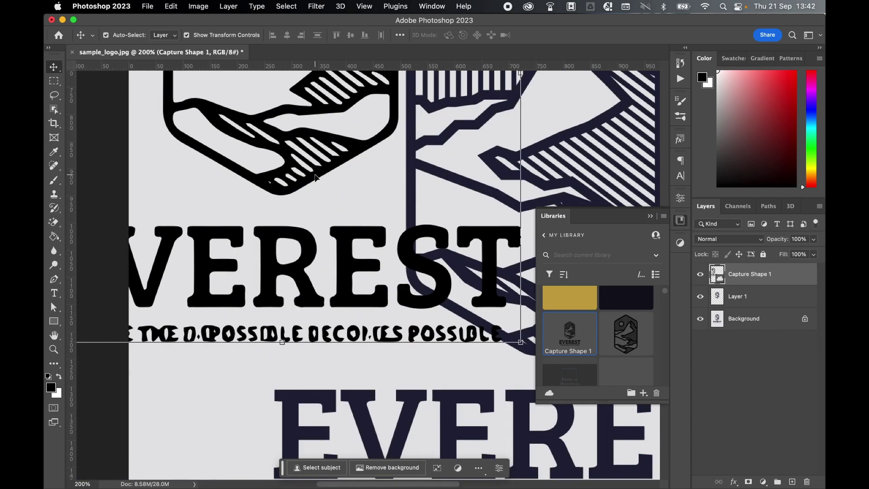
pyautogui.scroll(5, 315, 176)
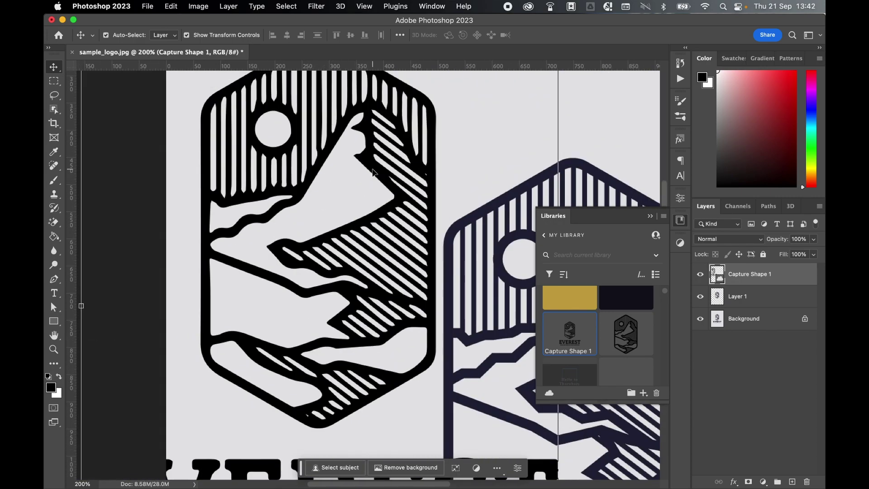
pyautogui.scroll(-10, 373, 171)
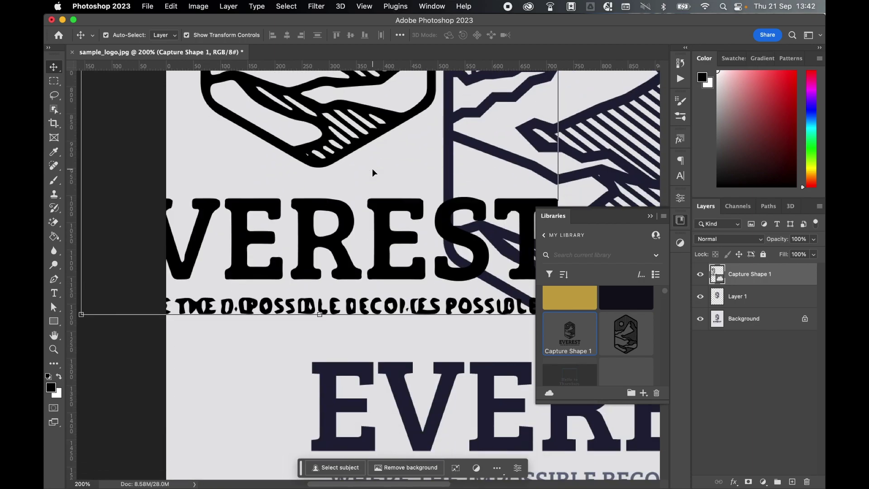
pyautogui.hscroll(3, 346, 308)
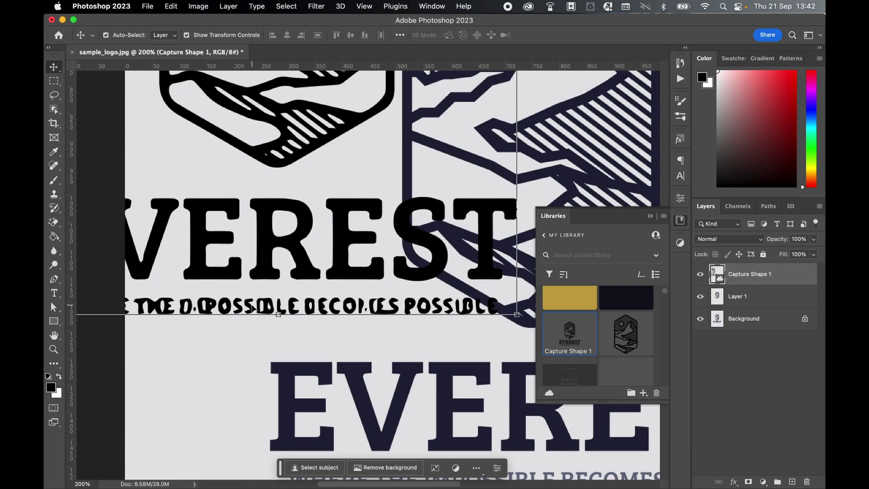
pyautogui.press('super+0')
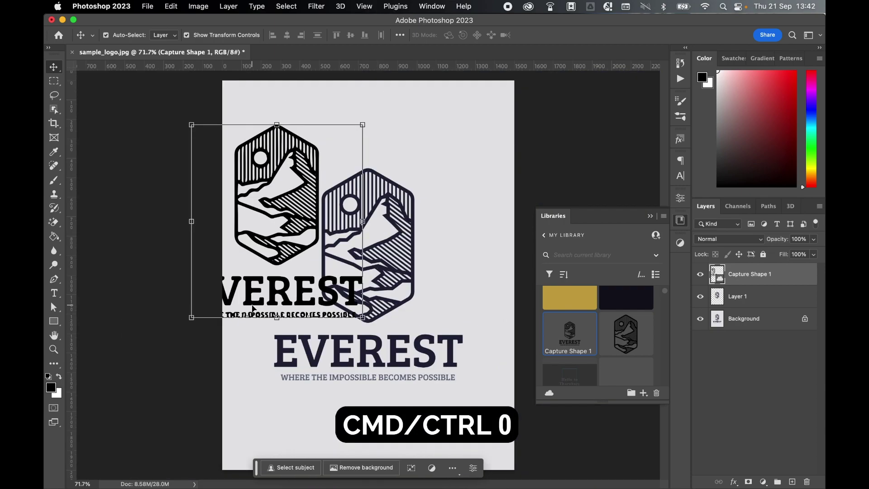
pyautogui.press('Delete')
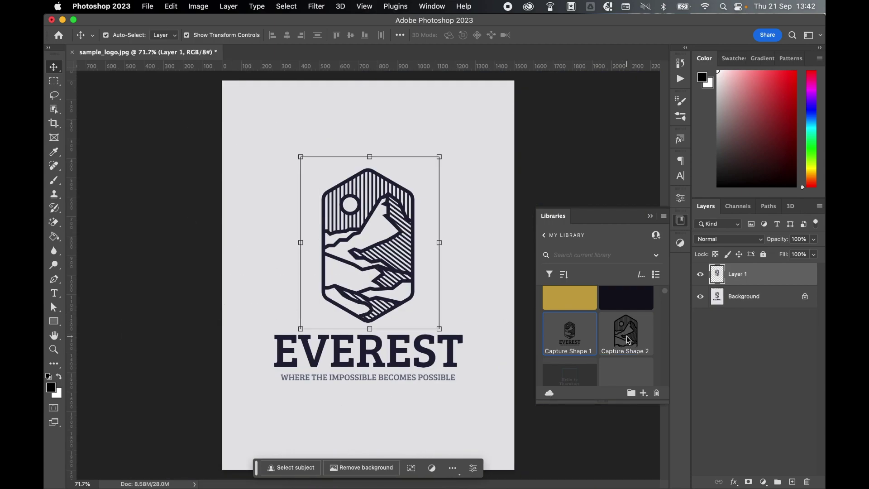
# Place Capture Shape 2 over the badge and toggle layer visibility so the Background shows again
pyautogui.moveTo(644, 332); pyautogui.dragTo(370, 242)
pyautogui.press('Return')
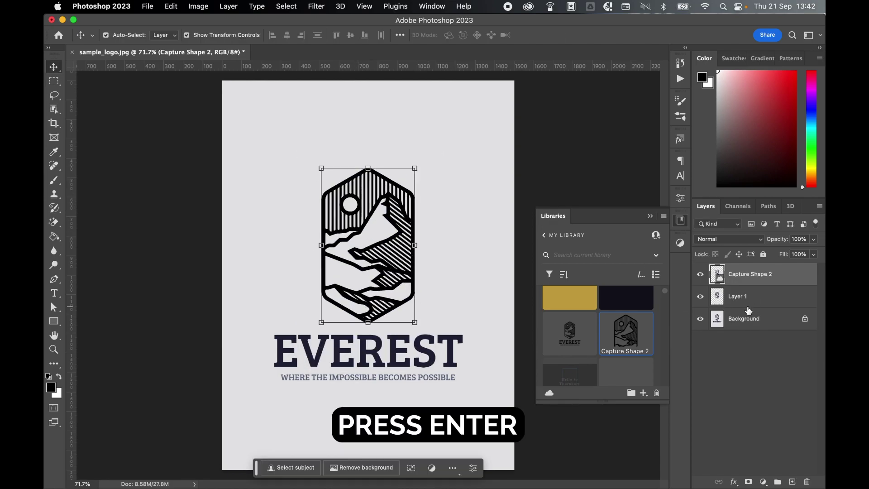
pyautogui.click(700, 296)
pyautogui.click(700, 319)
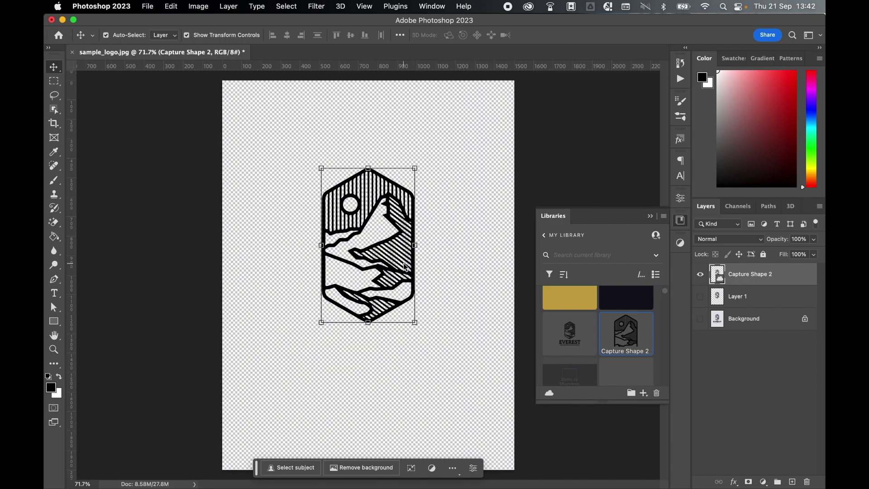
pyautogui.click(700, 318)
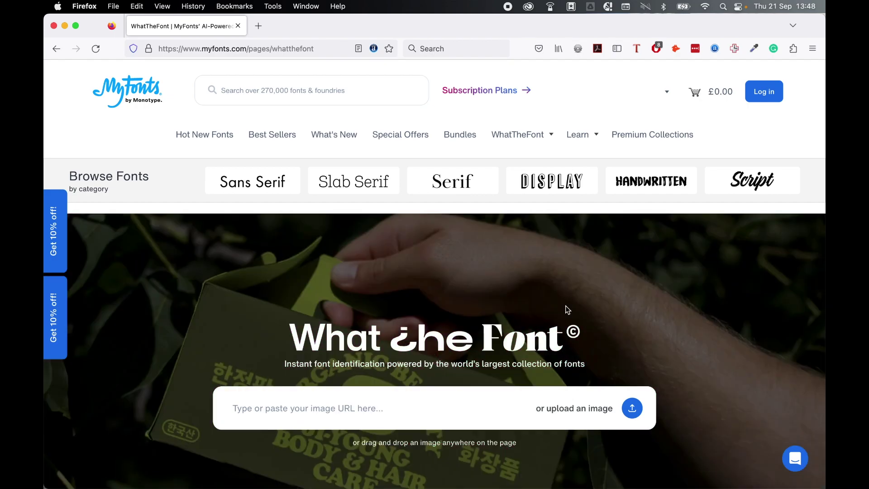
# Upload sample_logo.jpg to WhatTheFont to identify the tagline's font
pyautogui.click(575, 413)
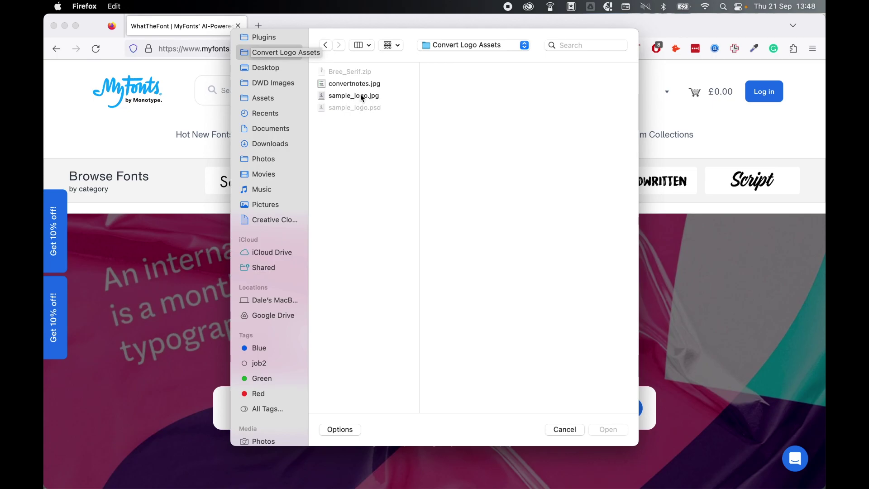
pyautogui.click(361, 97)
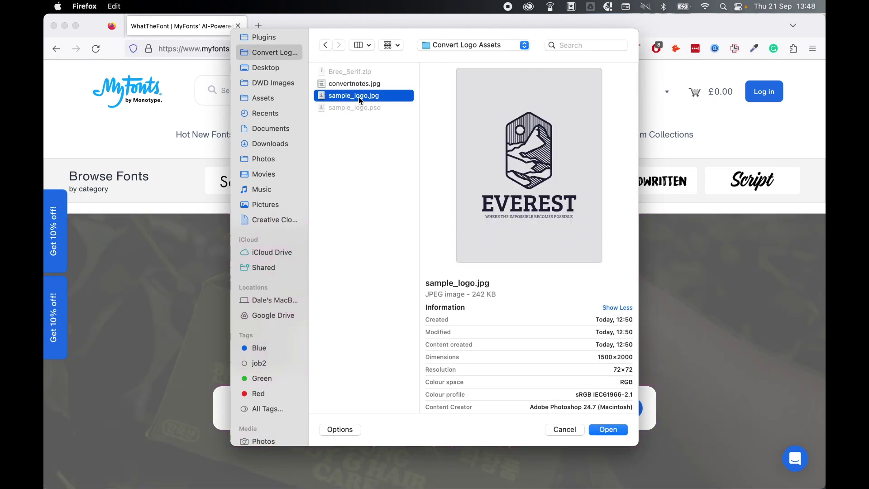
pyautogui.click(611, 430)
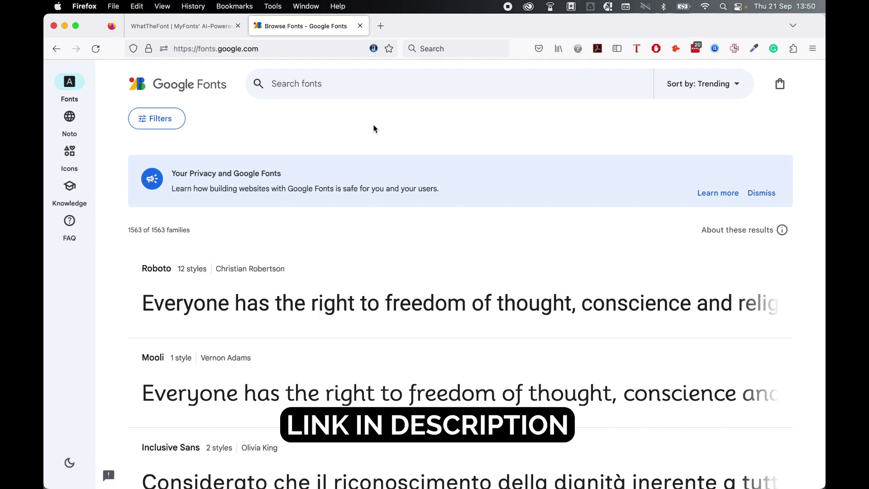
# Search Google Fonts for 'bree serif' and download the Bree Serif family
pyautogui.click(330, 89)
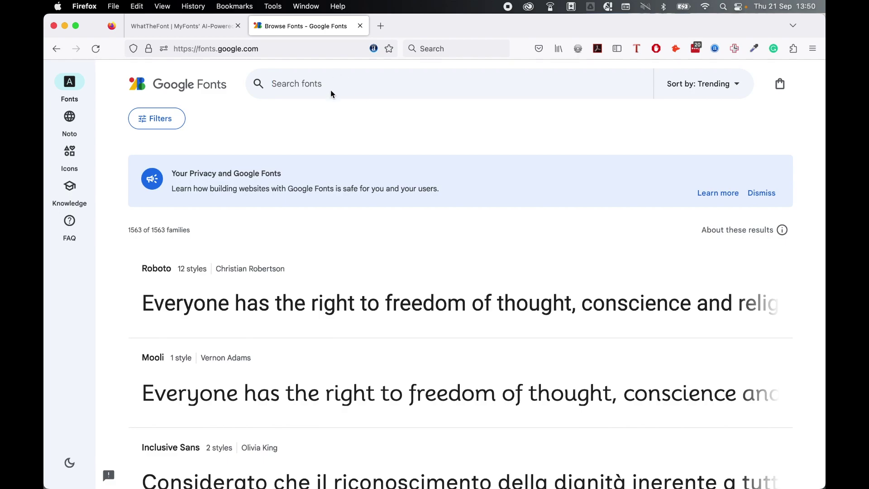
pyautogui.write('bree serif')
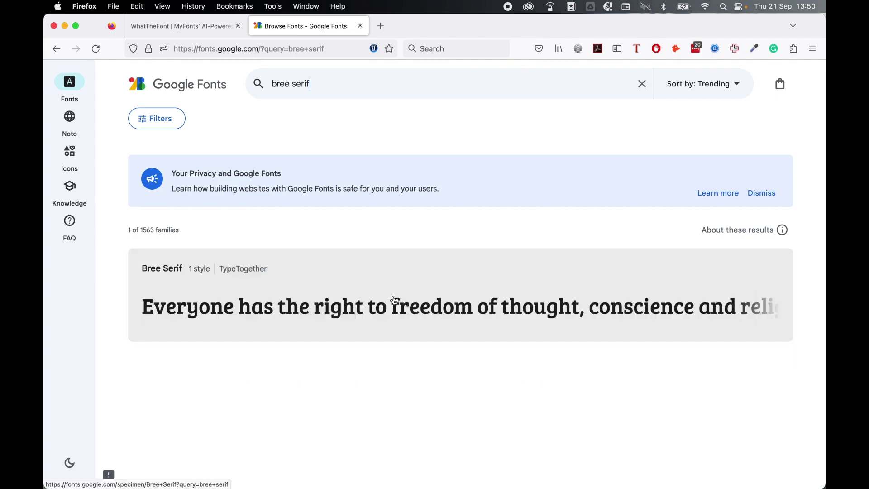
pyautogui.click(394, 300)
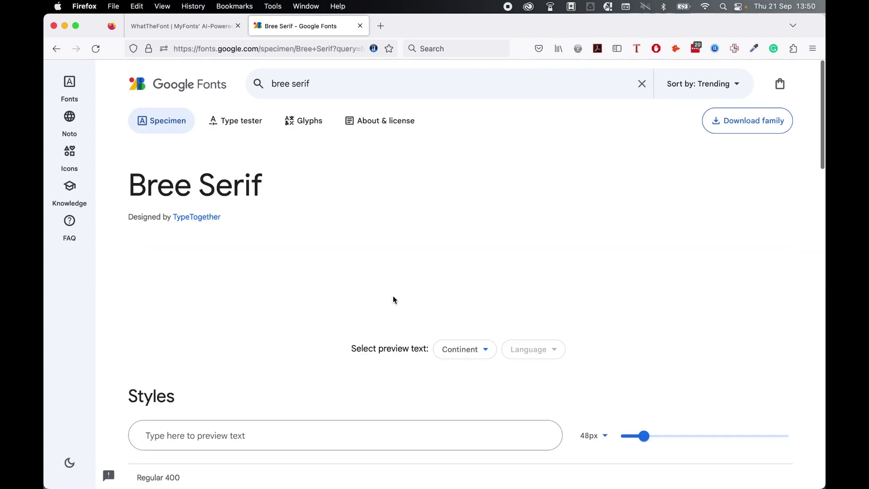
pyautogui.click(748, 121)
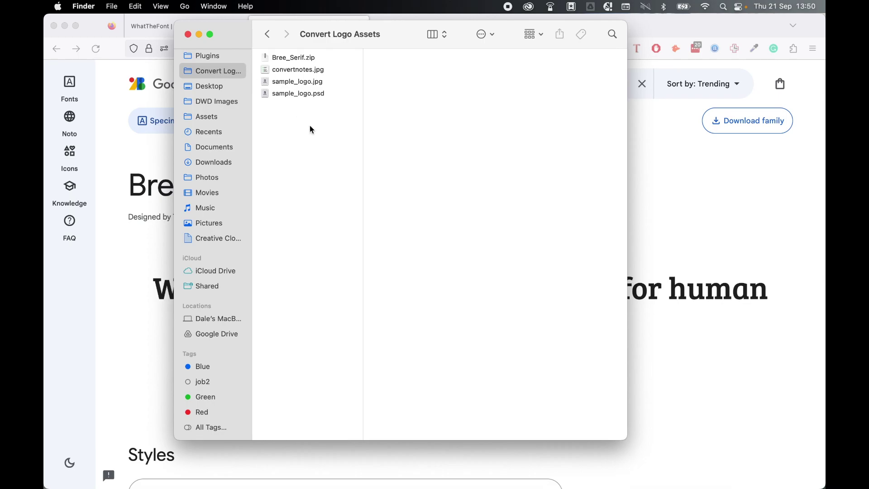
# Unzip Bree_Serif.zip and open BreeSerif-Regular.ttf in the font preview
pyautogui.click(306, 59)
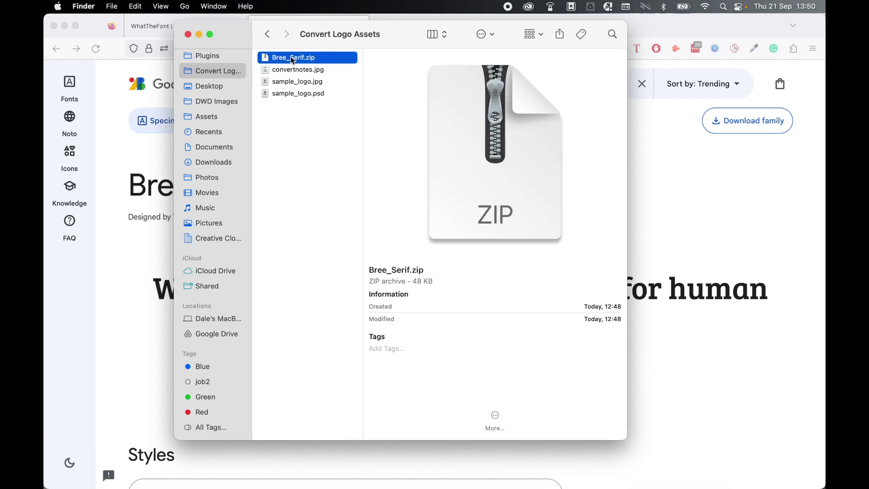
pyautogui.doubleClick(293, 60)
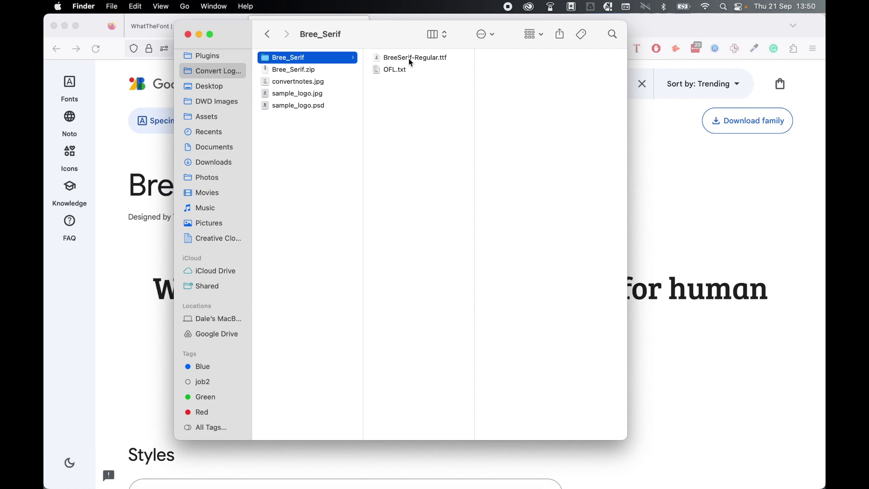
pyautogui.click(409, 60)
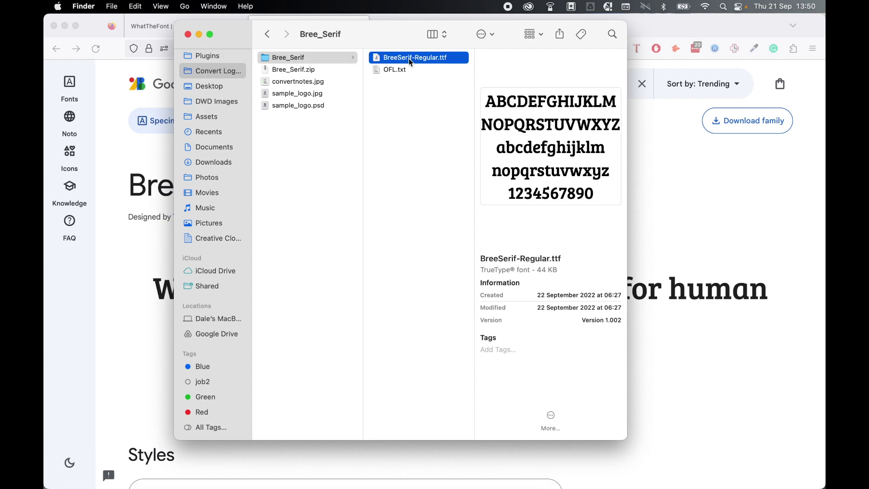
pyautogui.doubleClick(409, 59)
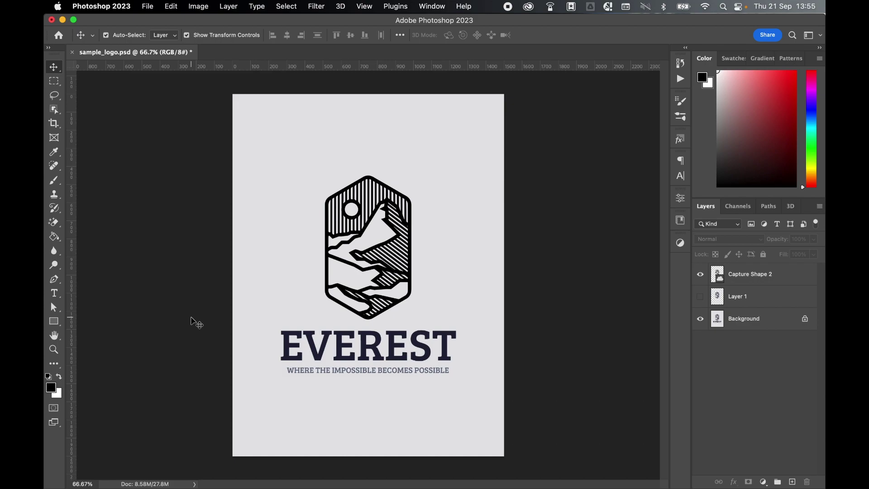
# Unlock the Background into Layer 0, fade it to 24% opacity, and hide the logo shape to compare
pyautogui.click(751, 319)
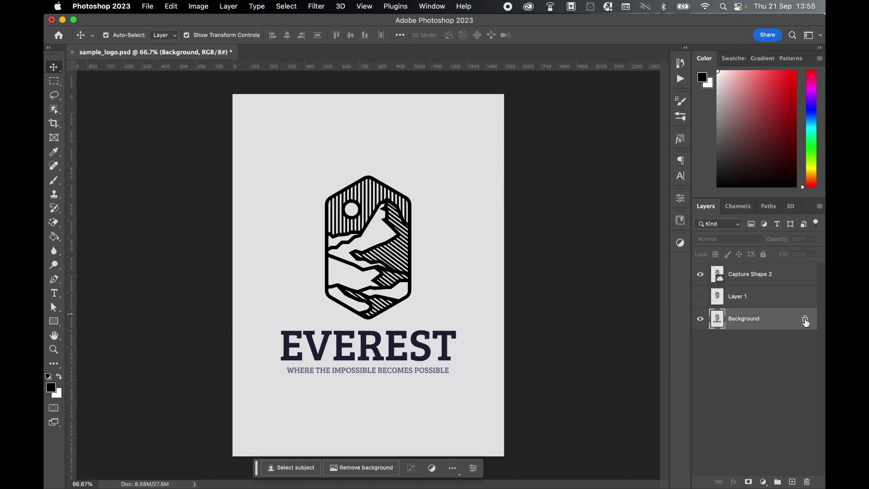
pyautogui.click(805, 319)
pyautogui.click(813, 238)
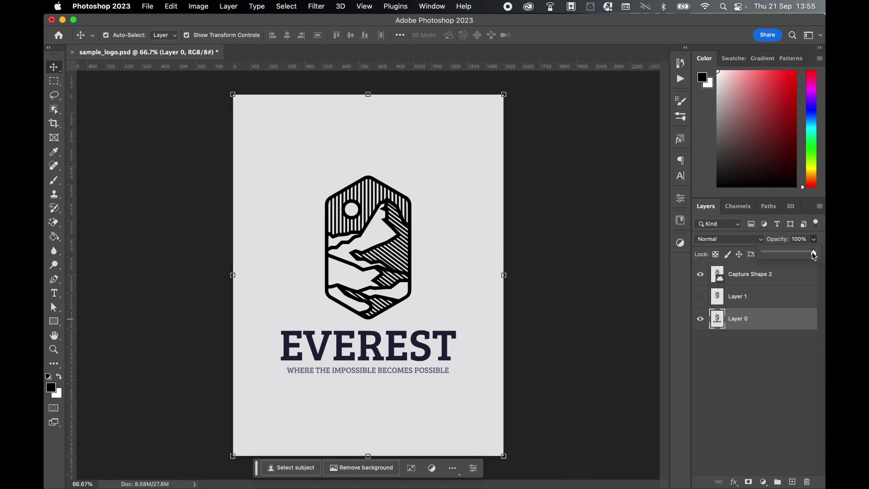
pyautogui.moveTo(815, 252); pyautogui.dragTo(778, 256)
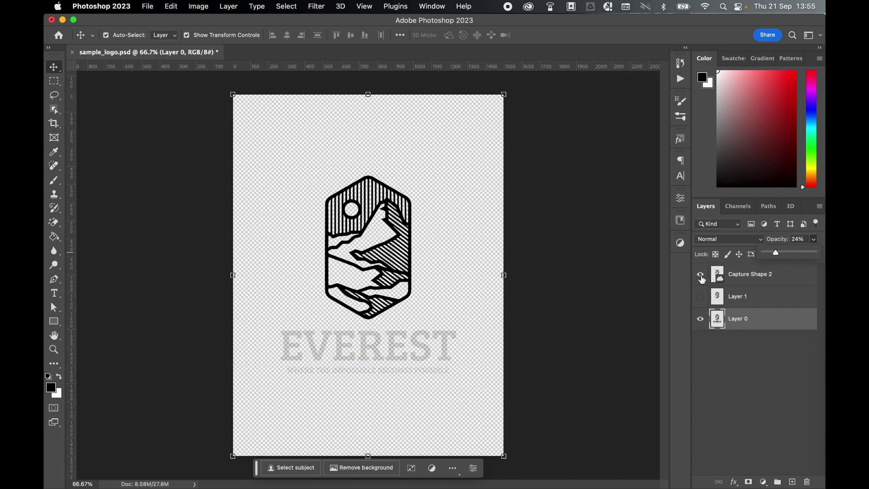
pyautogui.click(700, 275)
# Show the logo shape again and zoom to 200% on the logo, confirming rulers are visible
pyautogui.click(700, 275)
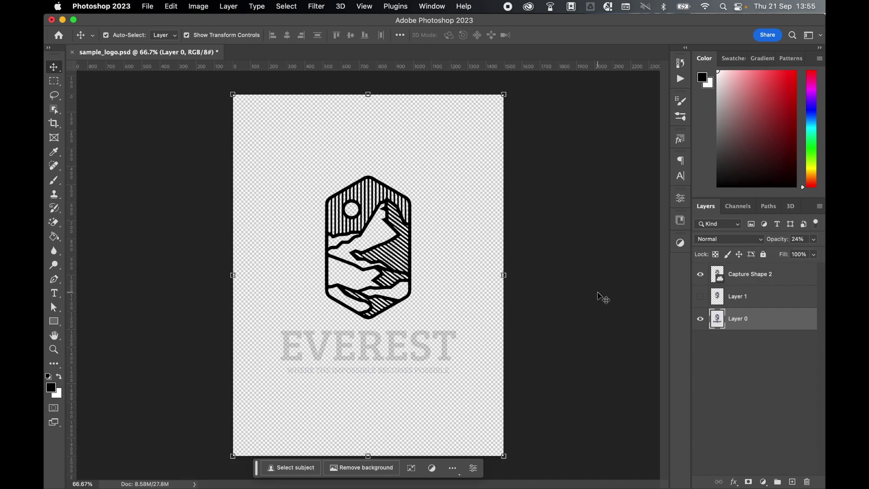
pyautogui.click(601, 297)
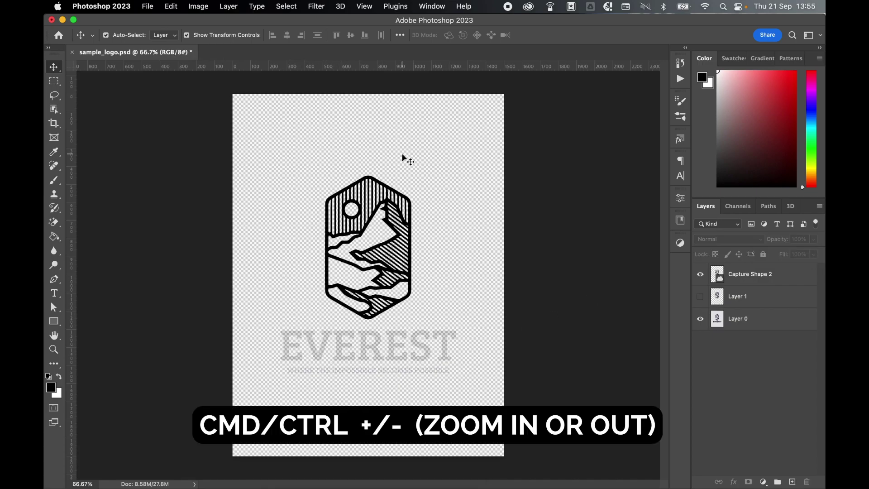
pyautogui.press('super+plus')
pyautogui.press('super+plus')
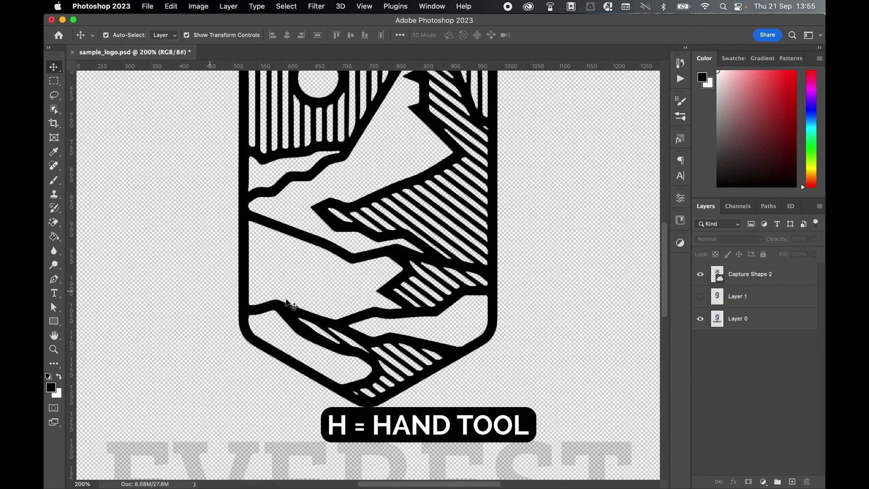
pyautogui.scroll(-10, 330, 295)
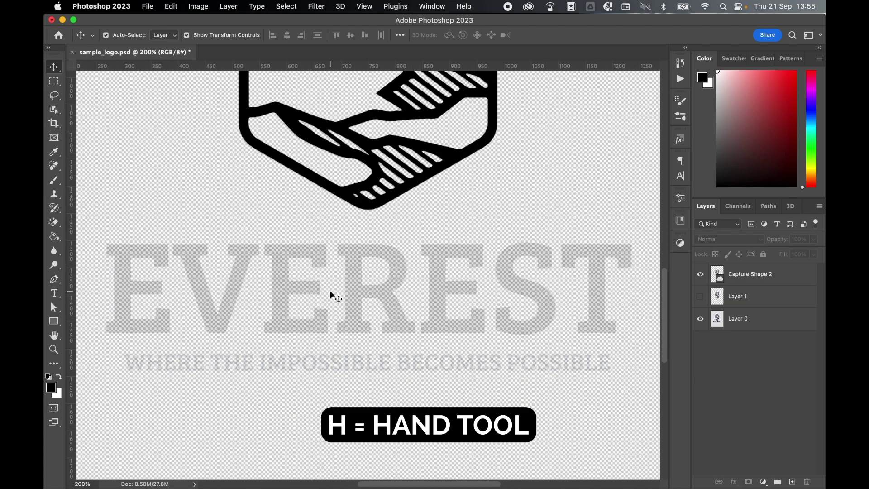
pyautogui.click(365, 6)
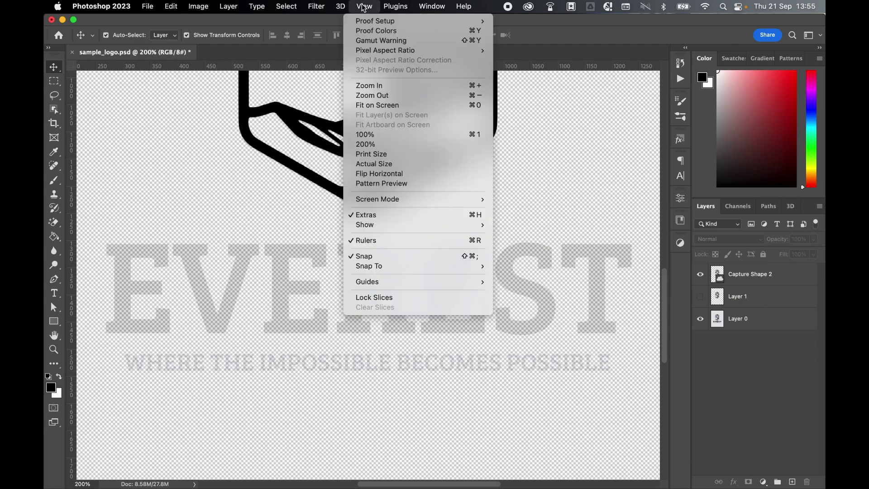
pyautogui.click(559, 228)
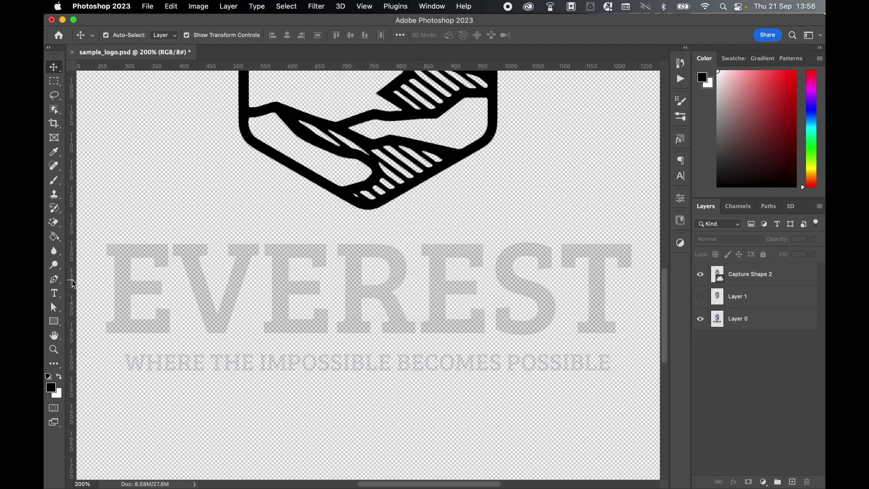
# Place vertical guides at the faint title's left edge near 269 px and right edge near 1238 px
pyautogui.moveTo(73, 283); pyautogui.dragTo(108, 280)
pyautogui.moveTo(74, 252); pyautogui.dragTo(633, 250)
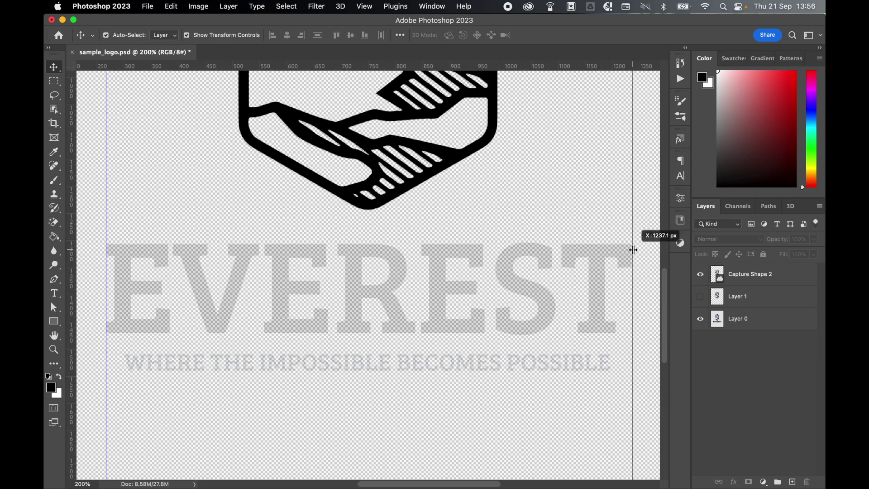
pyautogui.moveTo(633, 249); pyautogui.dragTo(634, 250)
pyautogui.click(763, 277)
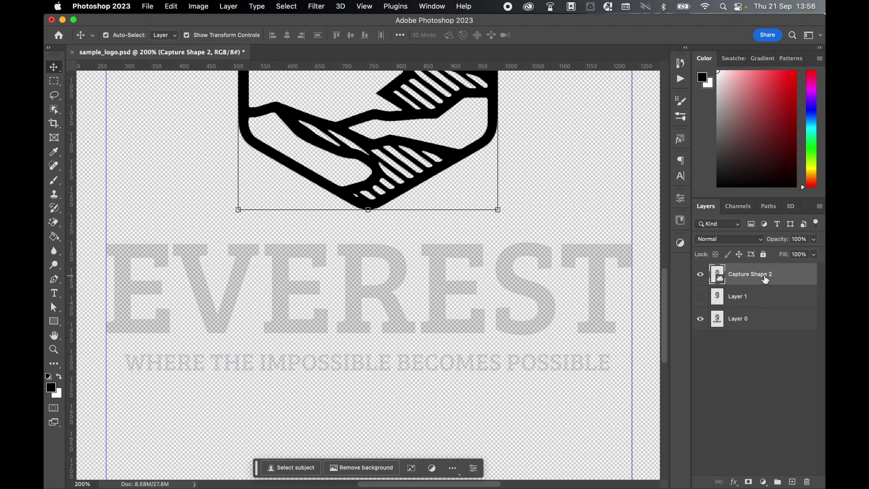
# Set the font to Bree Serif Regular 25 pt and type EVEREST as a new text layer
pyautogui.press('t')
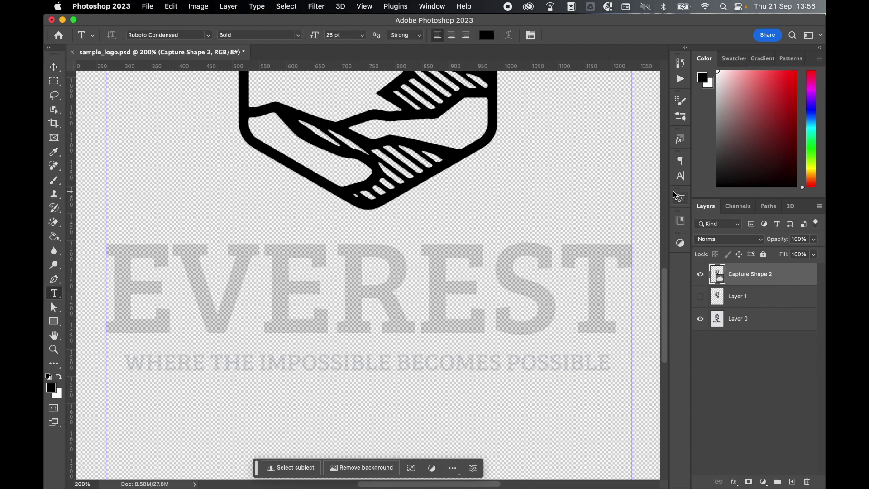
pyautogui.click(438, 7)
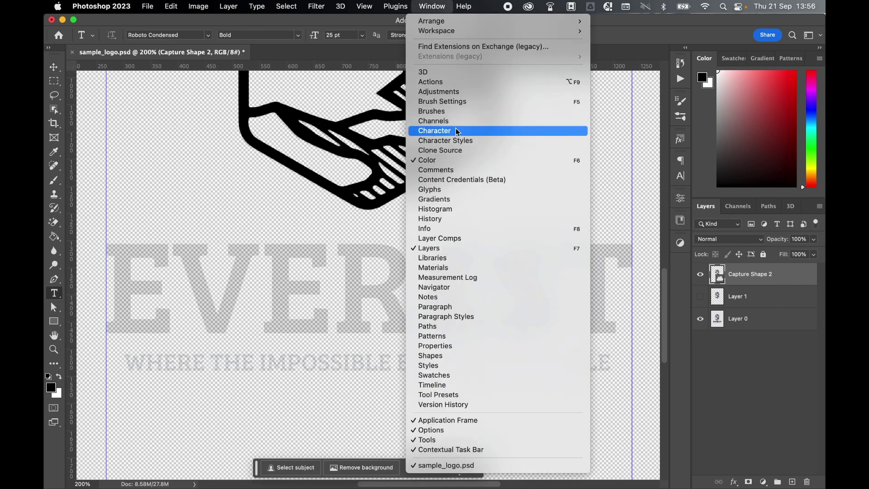
pyautogui.click(441, 131)
pyautogui.click(598, 178)
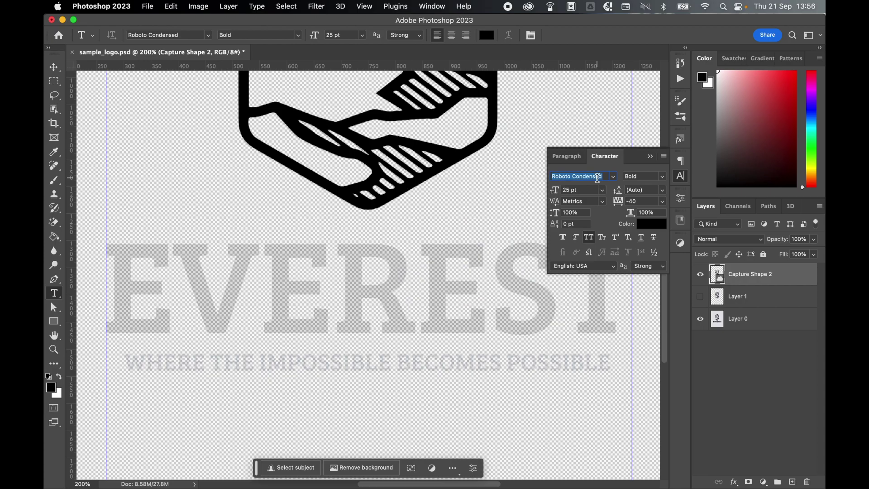
pyautogui.write('bree s')
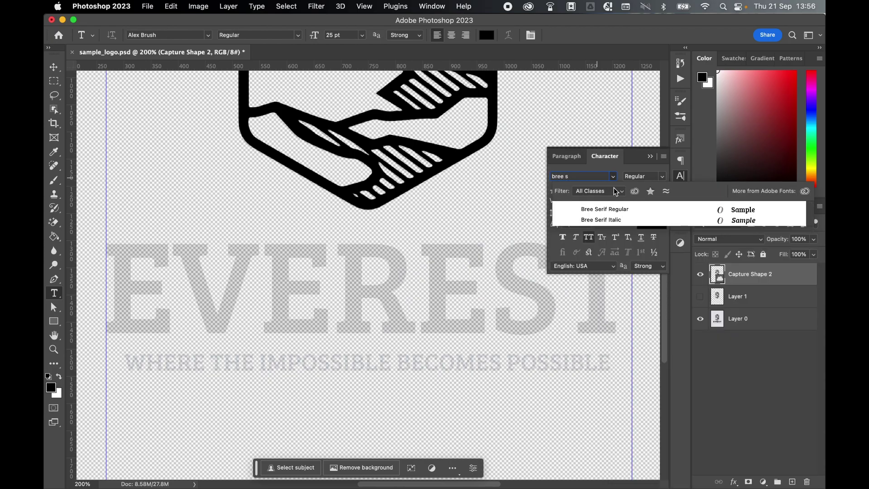
pyautogui.press('Return')
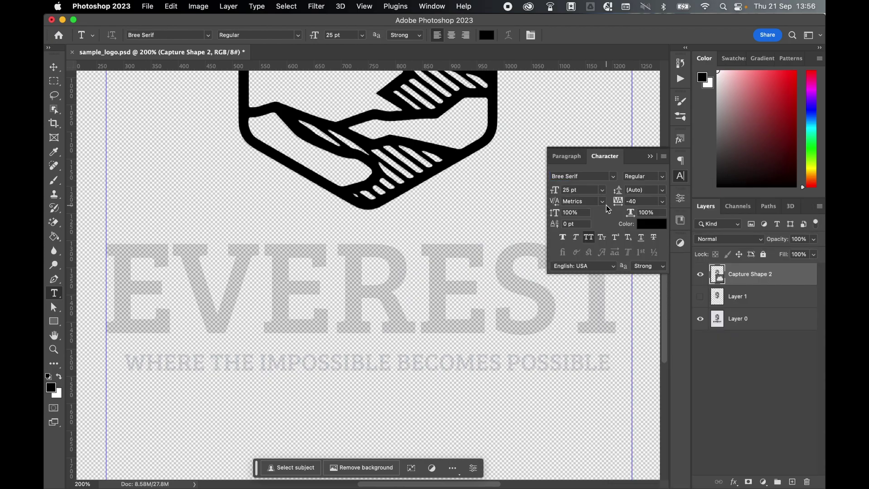
pyautogui.click(299, 288)
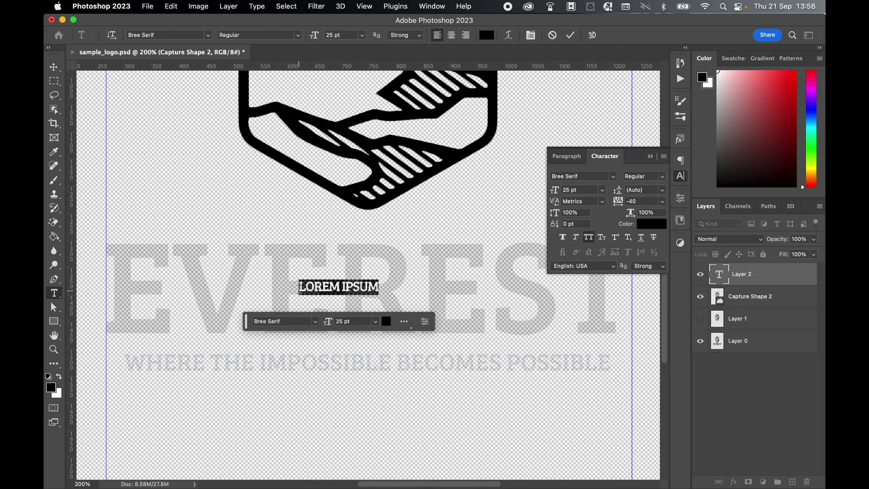
pyautogui.write('EVEREST')
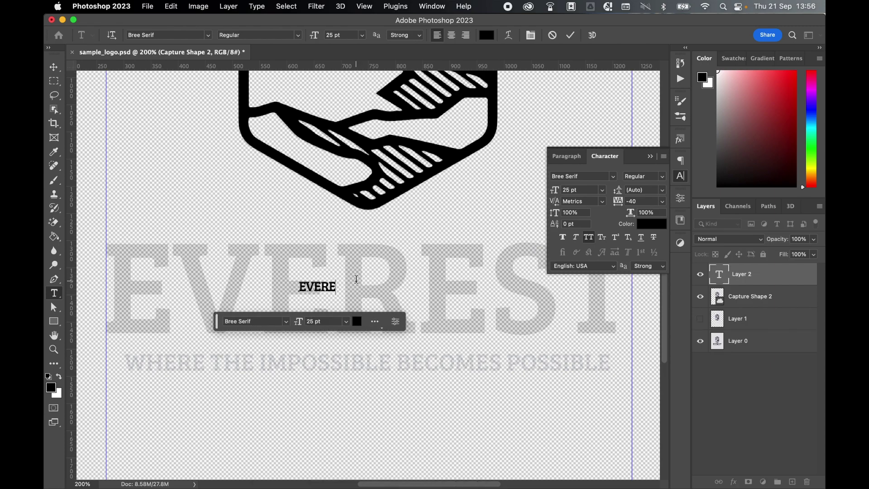
pyautogui.click(53, 68)
# Scale the EVEREST text up to about 262.66 pt so it spans between the guides
pyautogui.press('super+t')
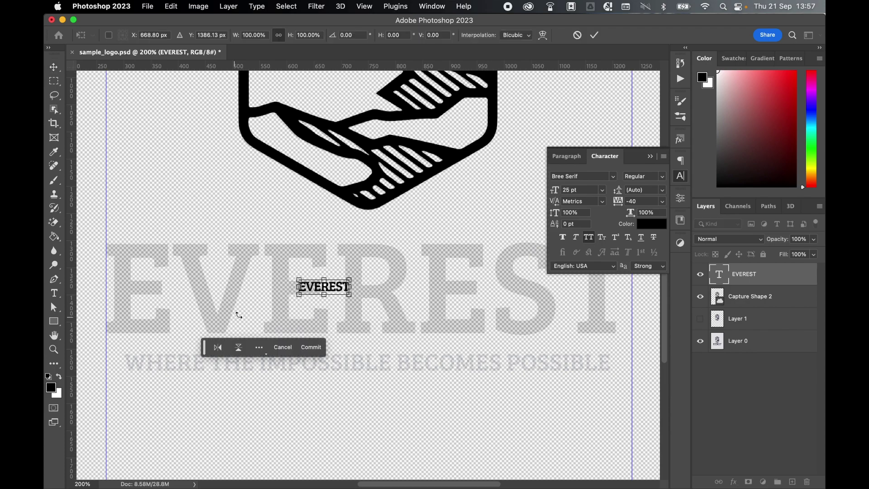
pyautogui.moveTo(298, 294); pyautogui.dragTo(151, 339)
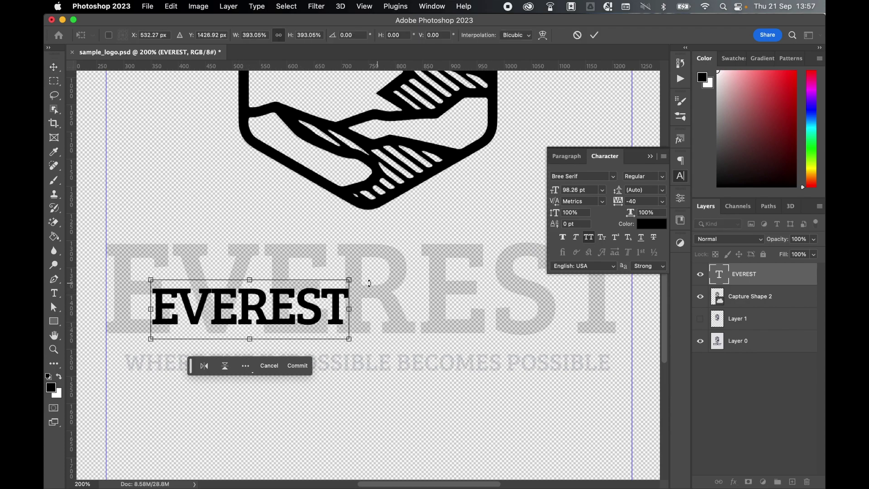
pyautogui.moveTo(349, 279); pyautogui.dragTo(630, 200)
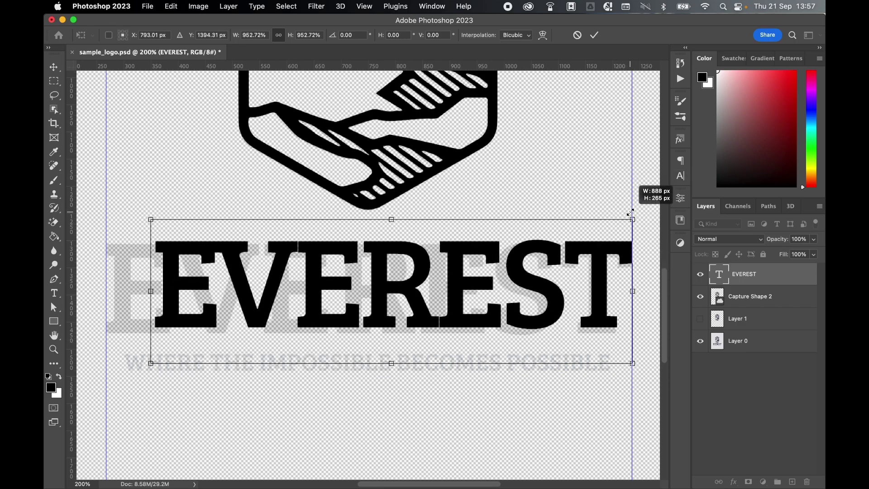
pyautogui.moveTo(151, 363); pyautogui.dragTo(100, 378)
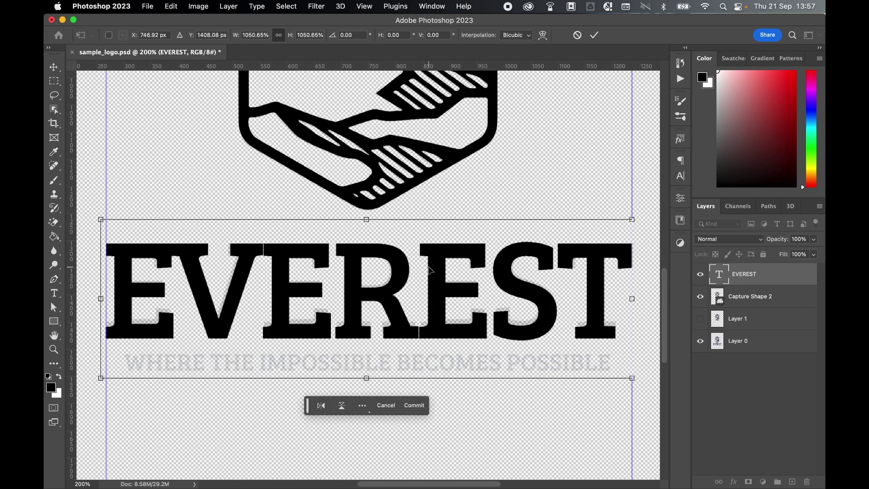
pyautogui.press('Return')
pyautogui.click(681, 179)
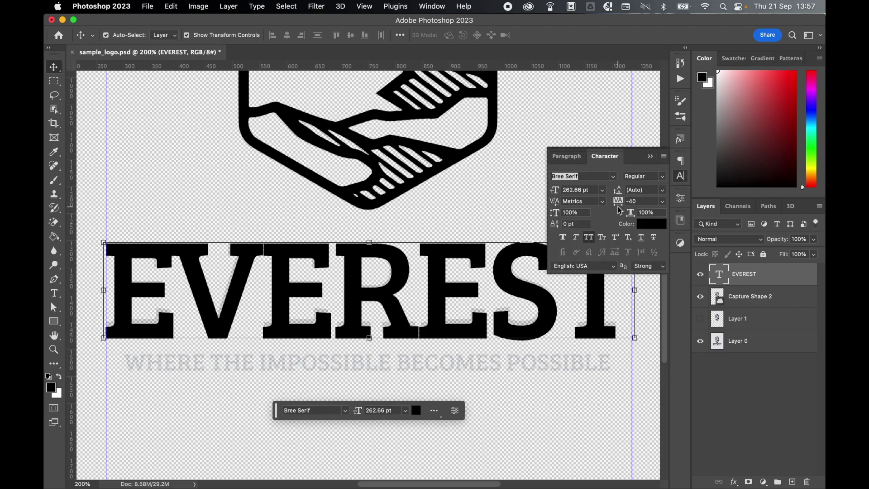
pyautogui.click(683, 176)
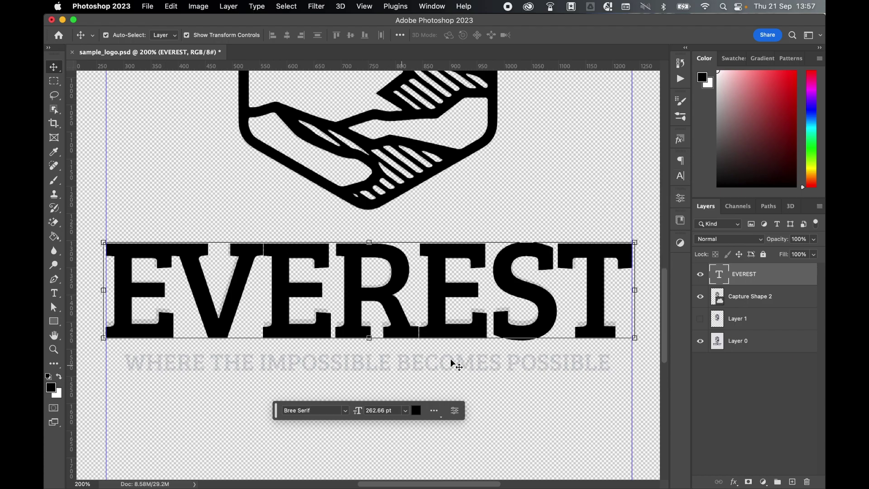
# Type the centre-aligned tagline WHERE THE IMPOSSIBLE BECOMES POSSIBLE below the title
pyautogui.press('t')
pyautogui.click(304, 390)
pyautogui.write('WHERE')
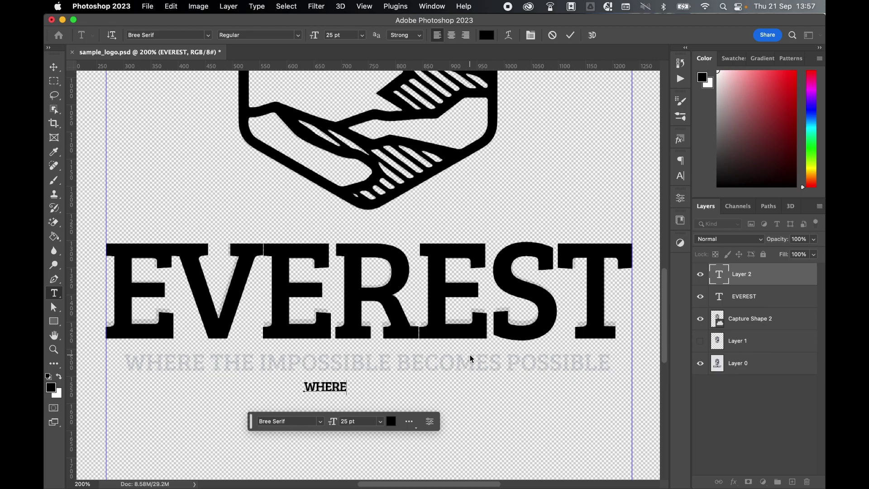
pyautogui.write(' THE IMPOSSIBLE BECOMES POSSIBLE')
pyautogui.press('super+a')
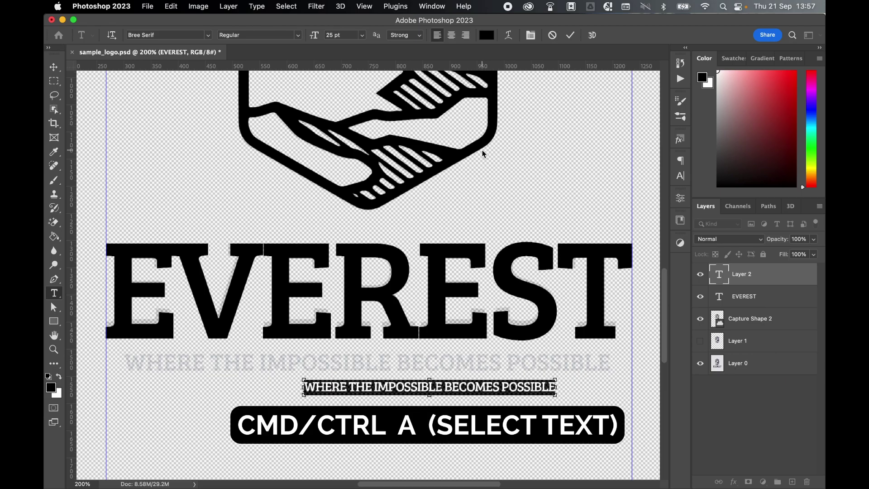
pyautogui.click(451, 36)
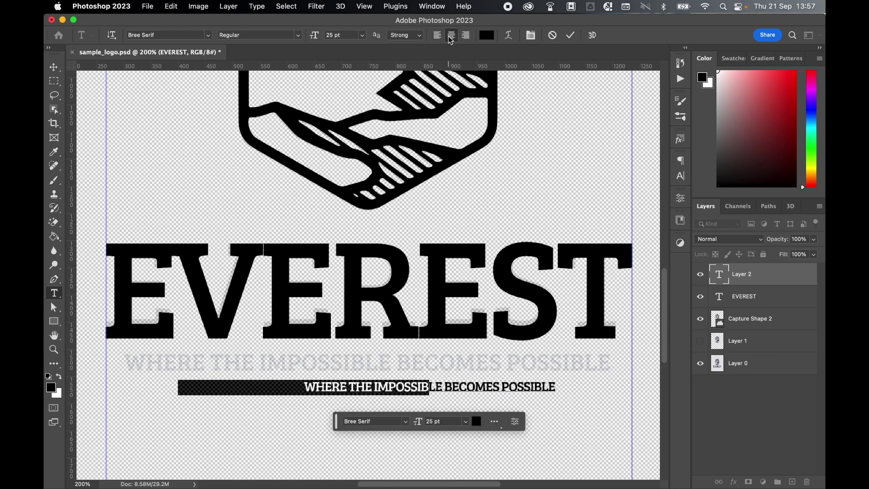
pyautogui.click(54, 67)
# Move the tagline under EVEREST, scale it to 48.39 pt, and align their horizontal centers
pyautogui.moveTo(372, 371); pyautogui.dragTo(319, 344)
pyautogui.click(376, 366)
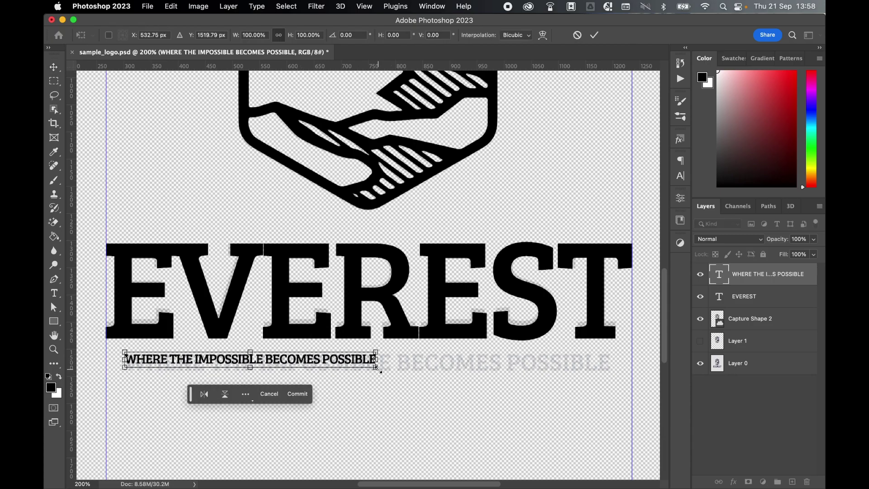
pyautogui.moveTo(376, 366); pyautogui.dragTo(613, 374)
pyautogui.press('Return')
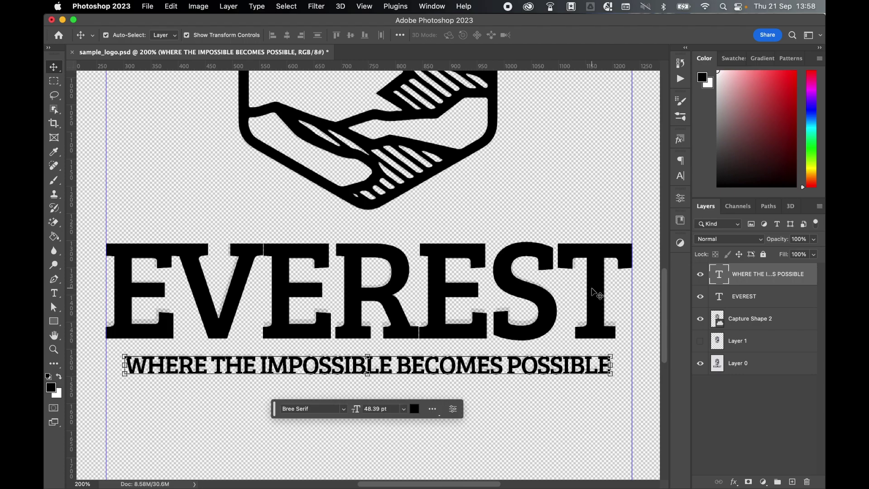
pyautogui.keyDown('shift'); pyautogui.click(744, 296); pyautogui.keyUp('shift')
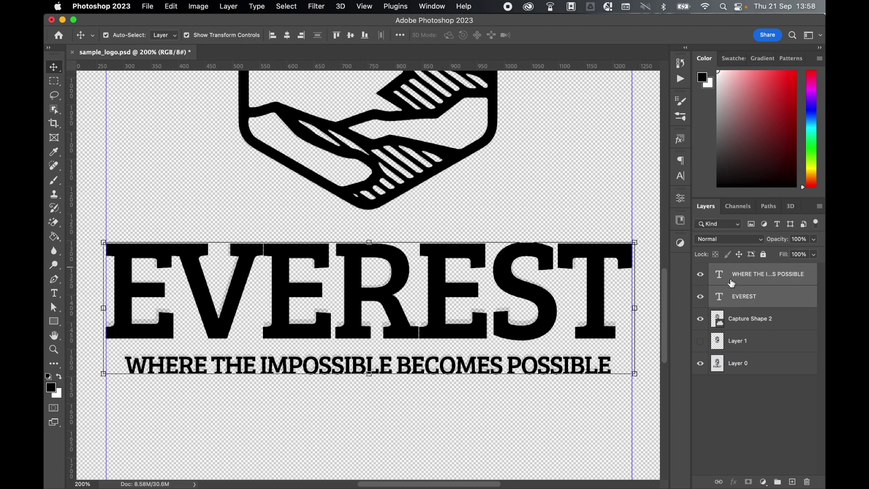
pyautogui.click(288, 37)
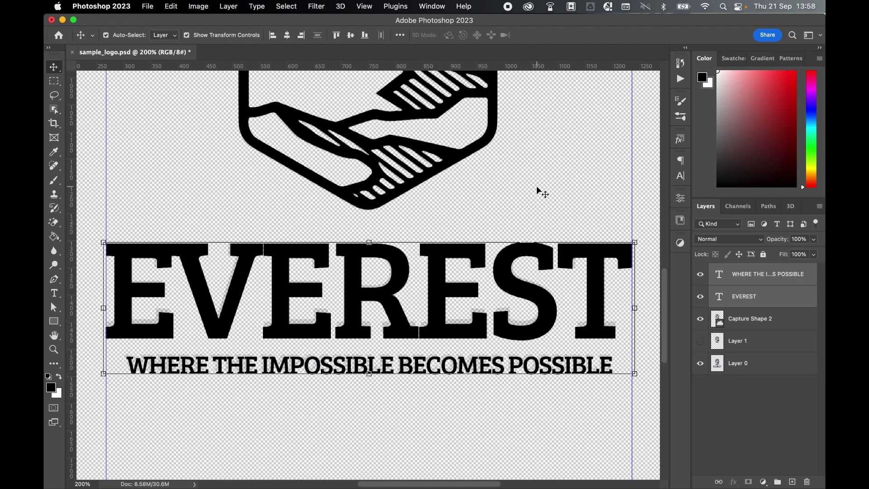
# Fit the whole canvas on screen and clear all guides
pyautogui.hotkey('alt', ',')
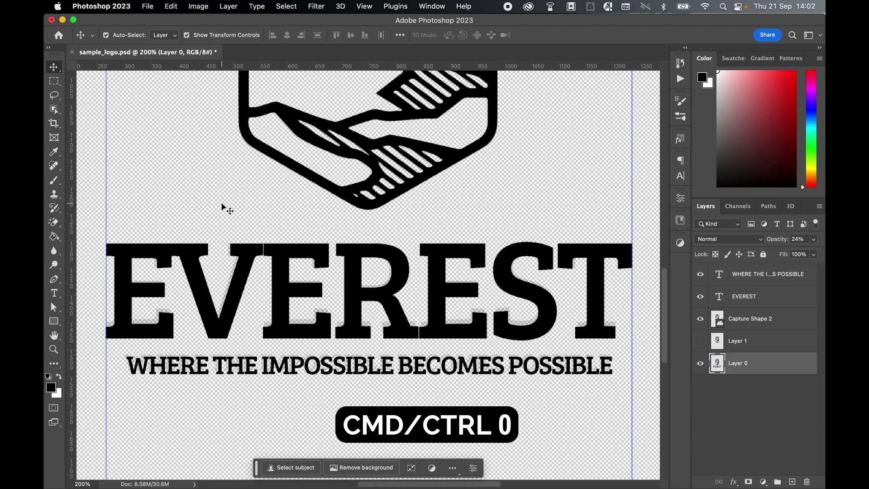
pyautogui.press('super+0')
pyautogui.click(221, 203)
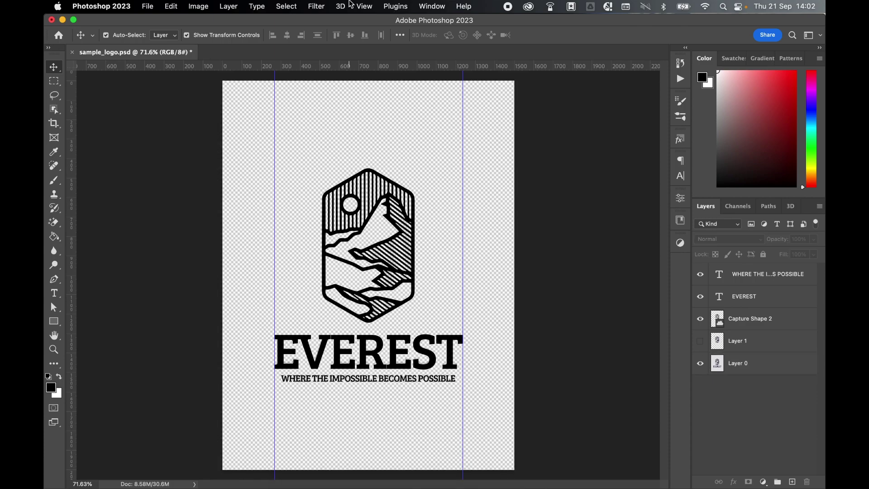
pyautogui.click(364, 6)
pyautogui.moveTo(398, 283)
pyautogui.click(583, 302)
# Convert the EVEREST title and tagline text layers into shape layers
pyautogui.click(451, 345)
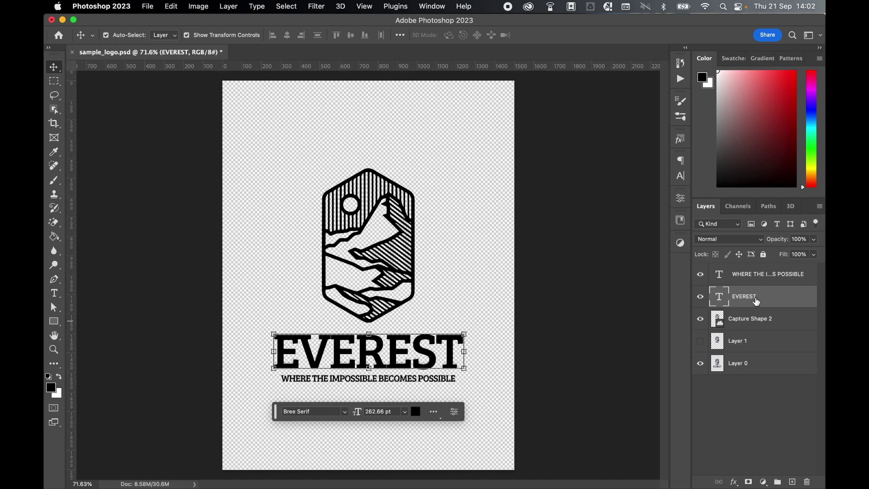
pyautogui.rightClick(756, 301)
pyautogui.moveTo(709, 480)
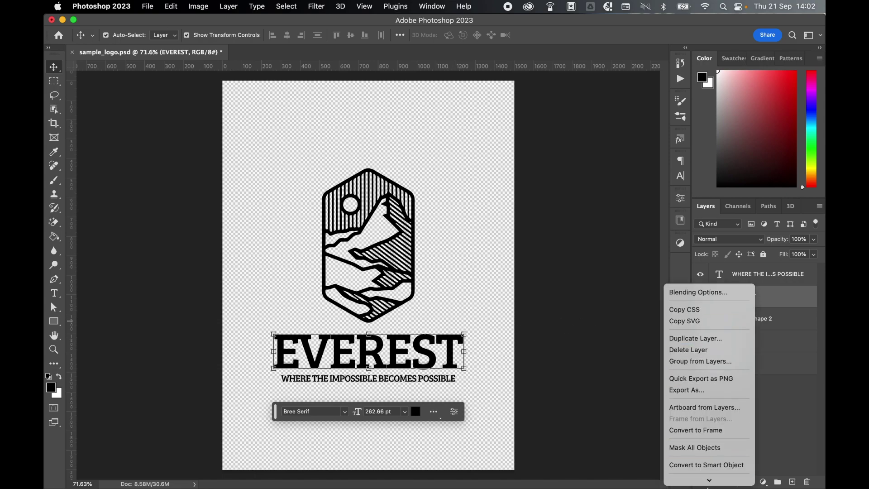
pyautogui.click(719, 466)
pyautogui.rightClick(760, 274)
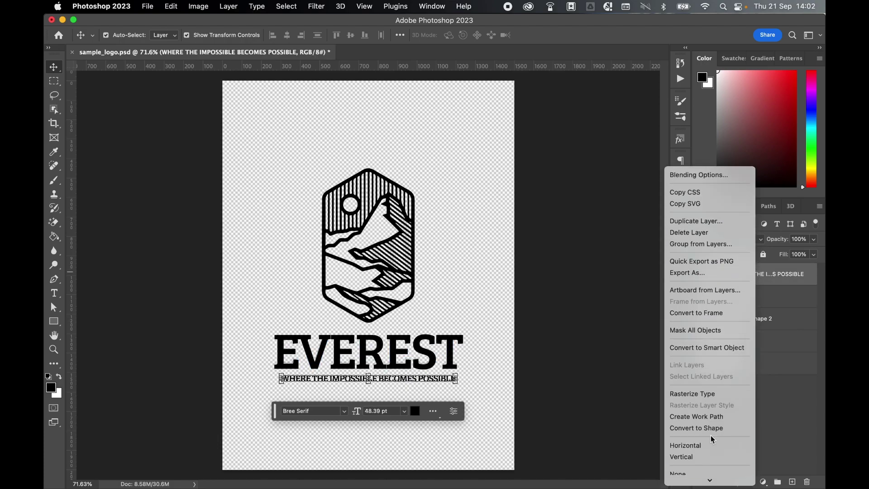
pyautogui.click(708, 426)
pyautogui.click(602, 412)
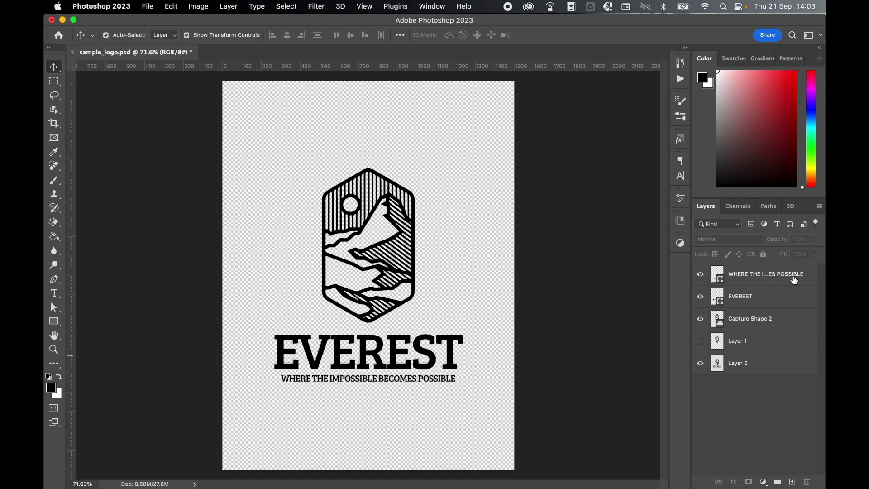
pyautogui.click(764, 320)
pyautogui.rightClick(764, 319)
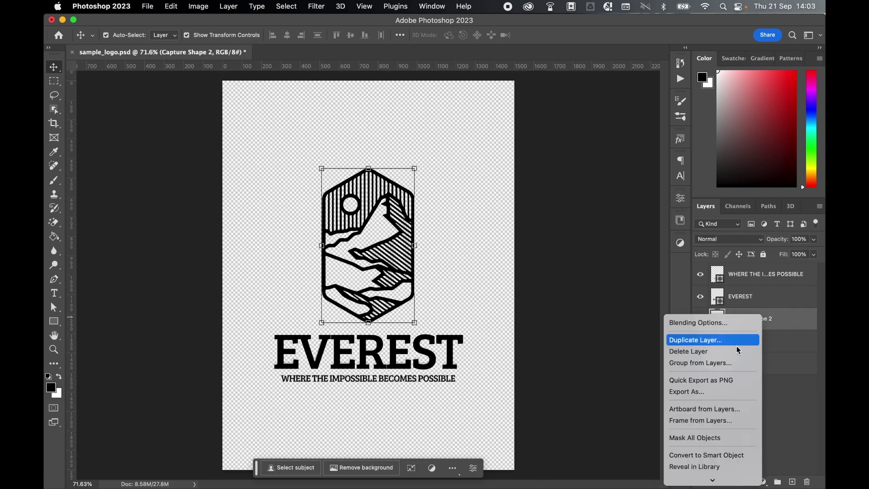
pyautogui.click(719, 322)
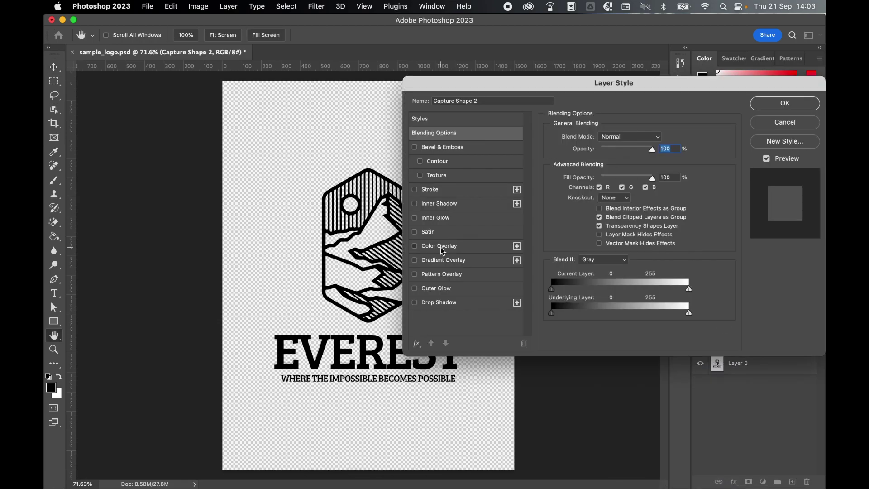
pyautogui.click(442, 251)
pyautogui.click(658, 138)
pyautogui.click(582, 344)
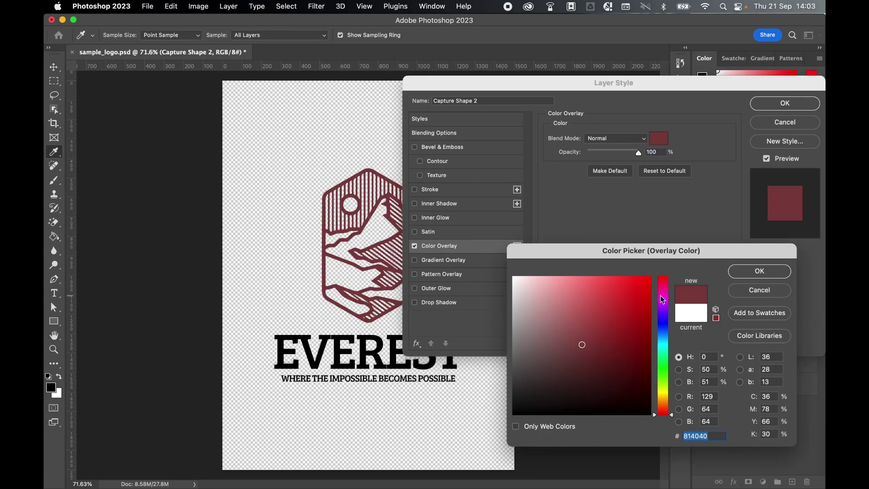
pyautogui.click(760, 290)
pyautogui.click(785, 122)
pyautogui.press('v')
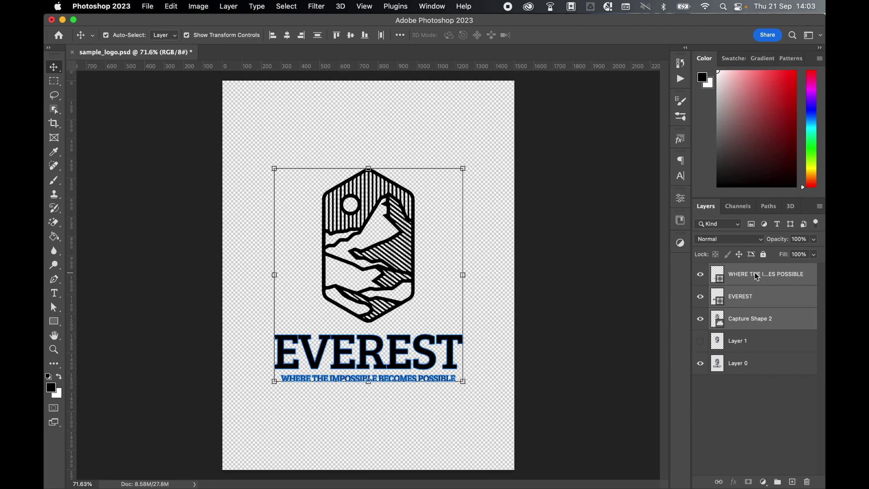
# Group the icon, title and tagline layers into Group 1
pyautogui.rightClick(750, 277)
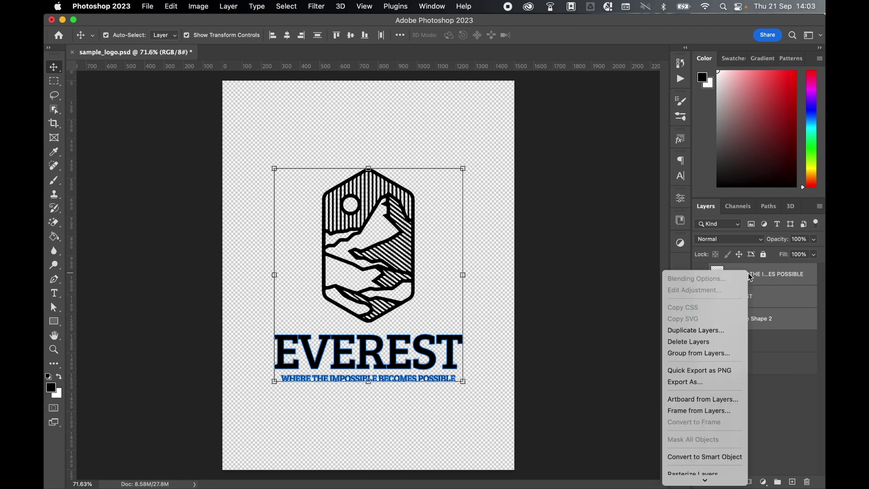
pyautogui.click(706, 84)
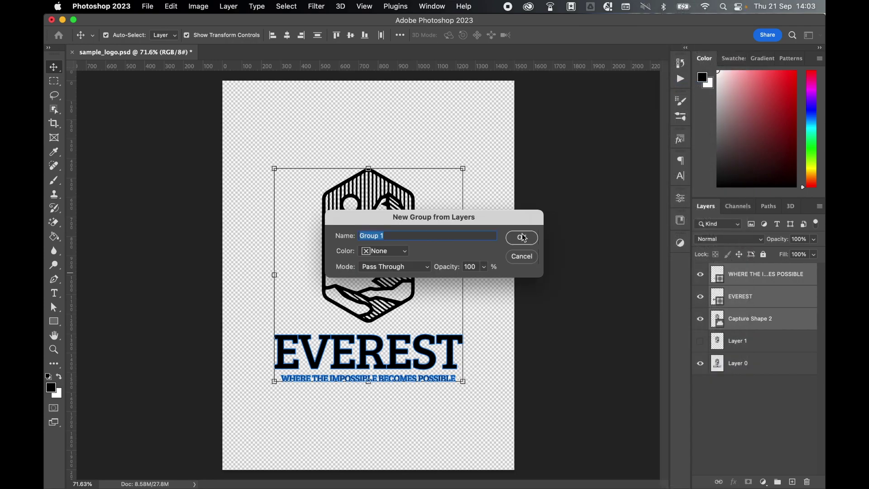
pyautogui.click(523, 238)
# Add a Solid Color fill layer and clip it to the logo group
pyautogui.click(763, 481)
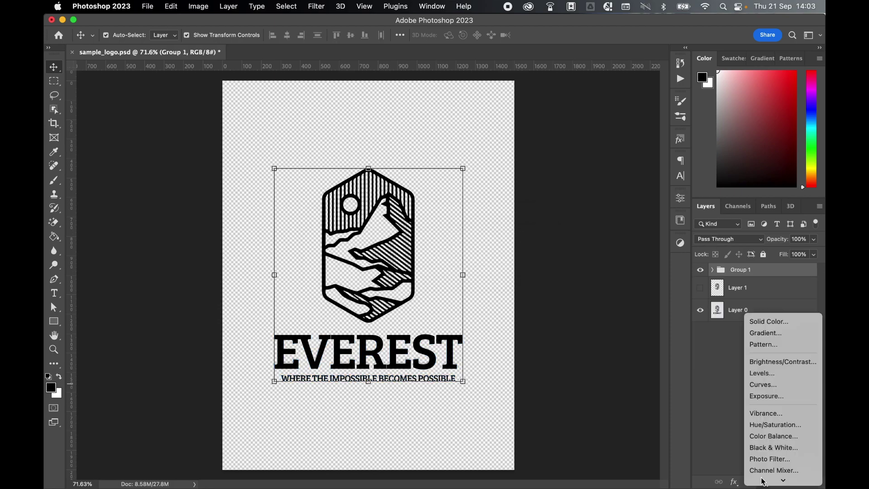
pyautogui.click(759, 325)
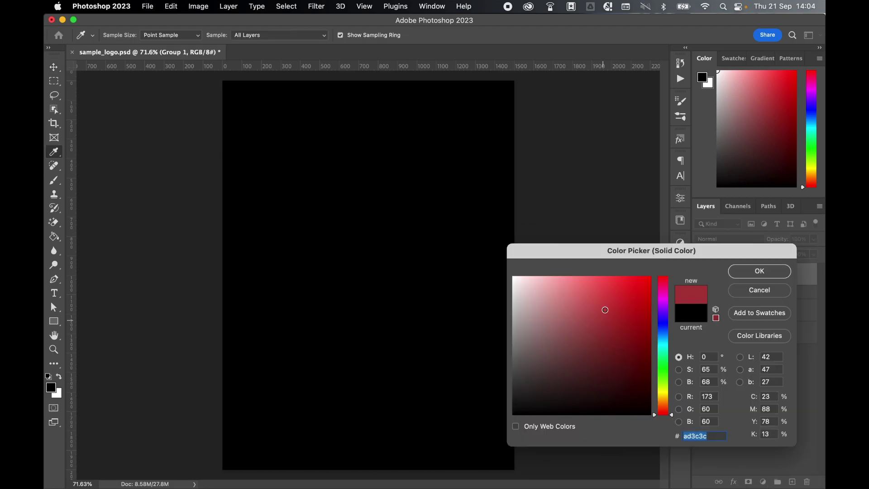
pyautogui.click(752, 271)
pyautogui.press('v')
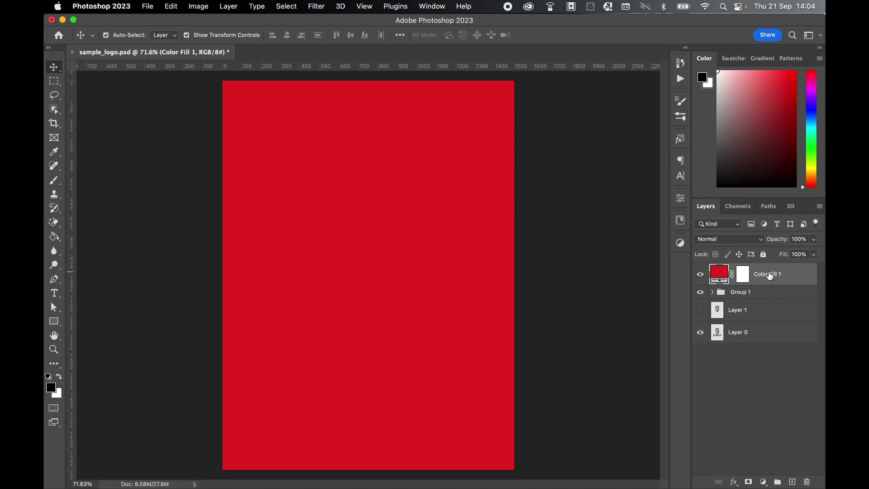
pyautogui.rightClick(767, 273)
pyautogui.scroll(-3, 723, 453)
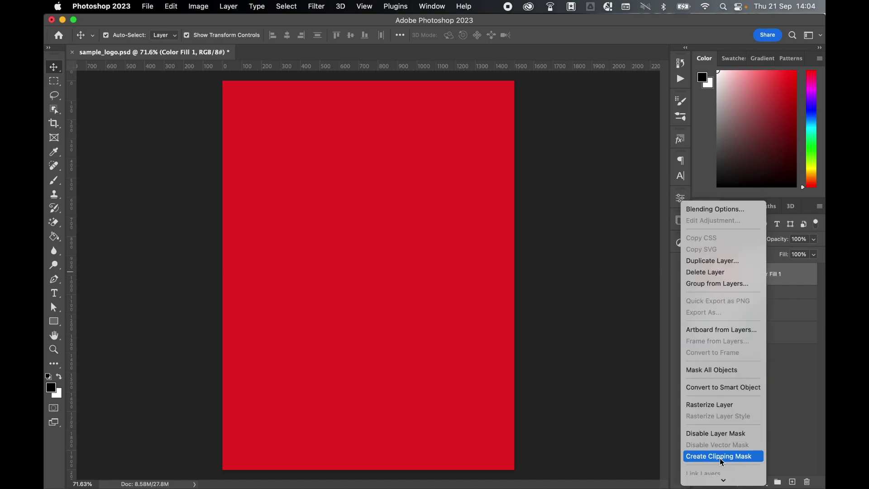
pyautogui.click(722, 457)
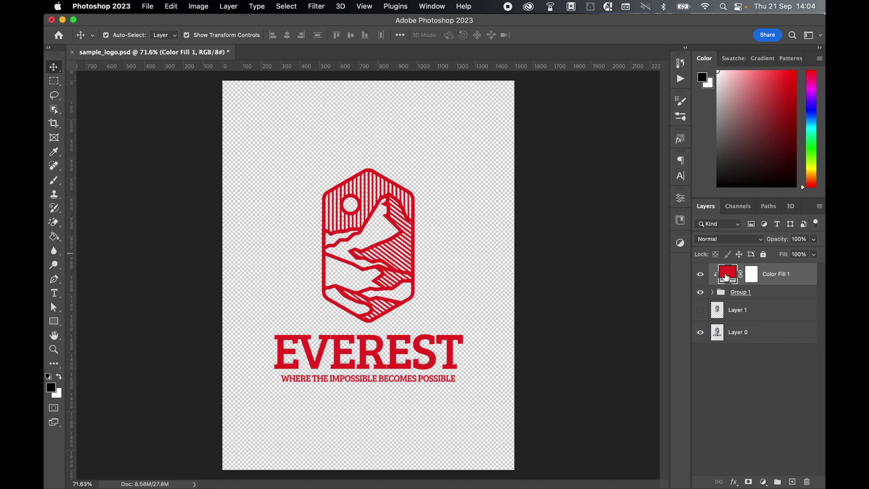
# Change the fill colour to 4b3fd1
pyautogui.doubleClick(732, 277)
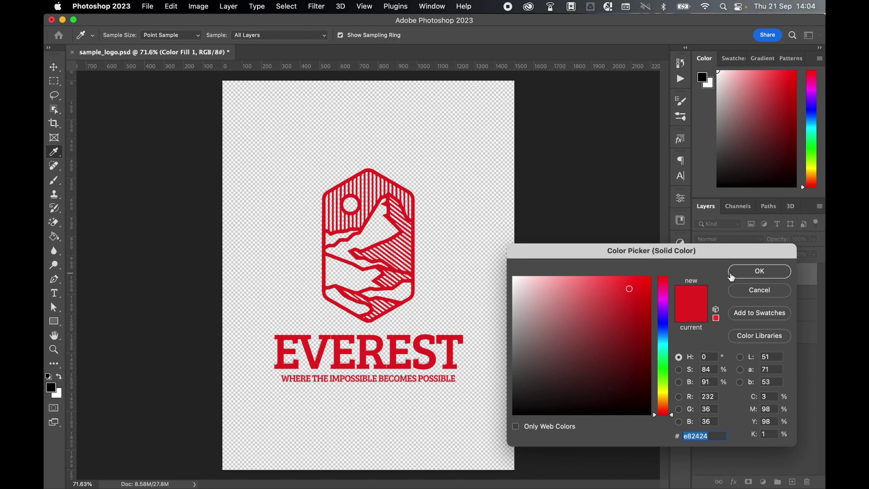
pyautogui.moveTo(604, 319)
pyautogui.mouseDown()
pyautogui.moveTo(612, 366)
pyautogui.moveTo(576, 394)
pyautogui.moveTo(555, 309)
pyautogui.mouseUp()
pyautogui.moveTo(663, 312); pyautogui.dragTo(663, 344)
pyautogui.write('4b3fd1')
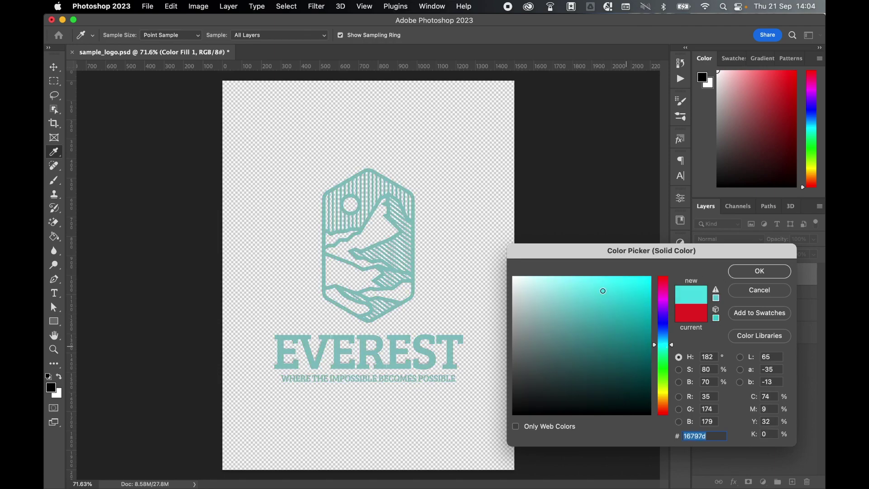
pyautogui.press('Return')
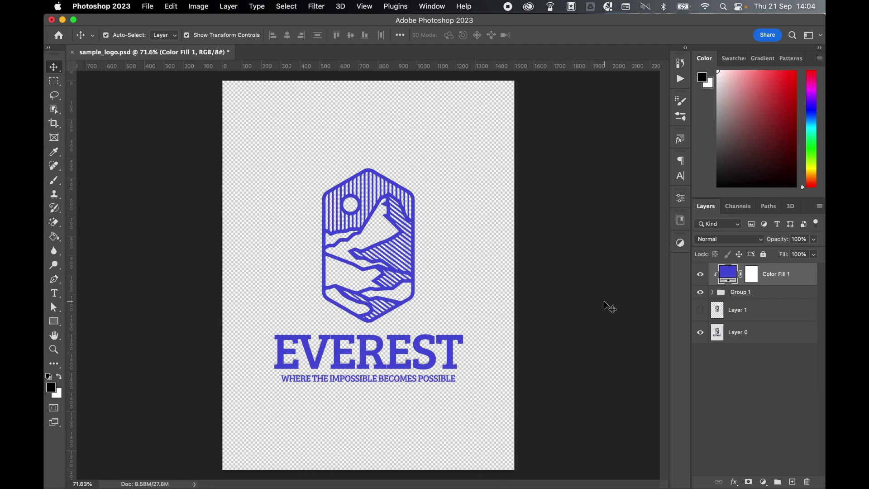